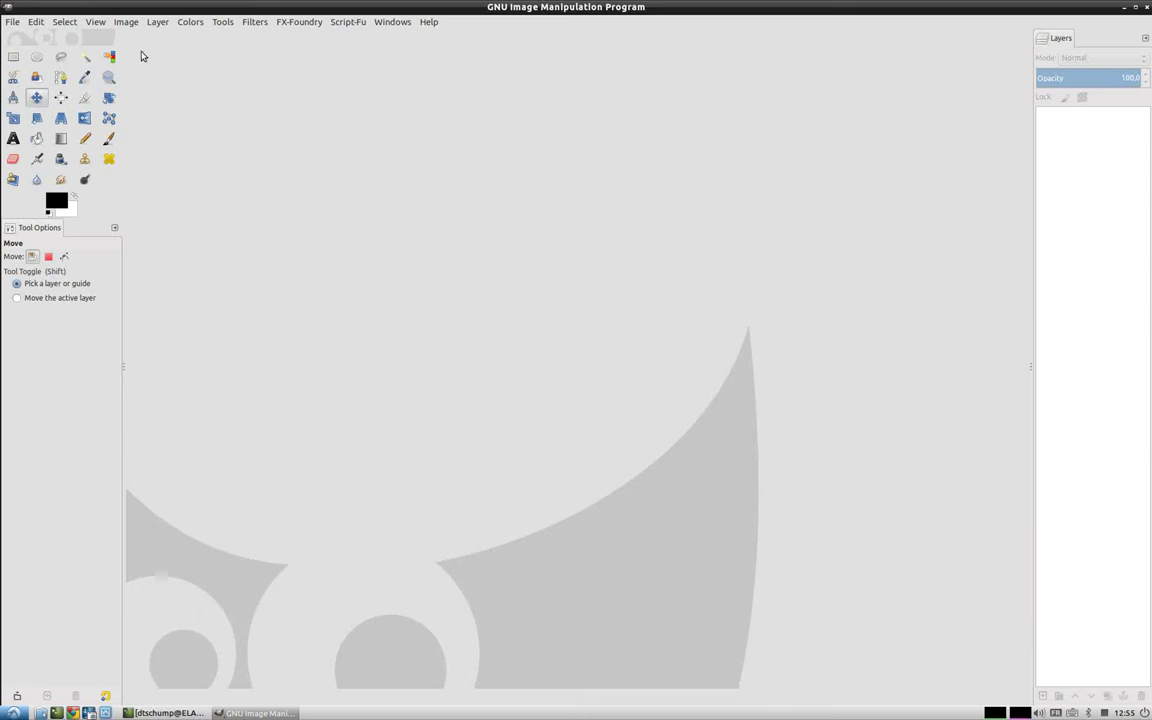
- Open the Manchot.jpg penguin photo and zoom the canvas in to 150%
left_click(10, 21)
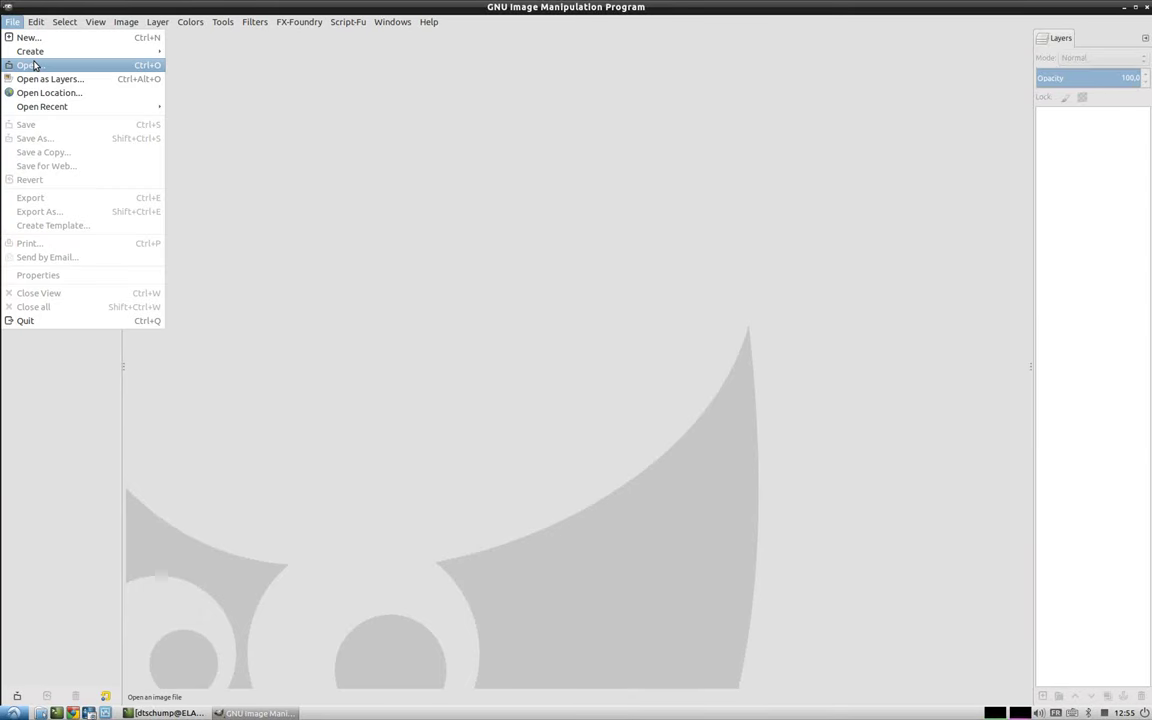
left_click(34, 65)
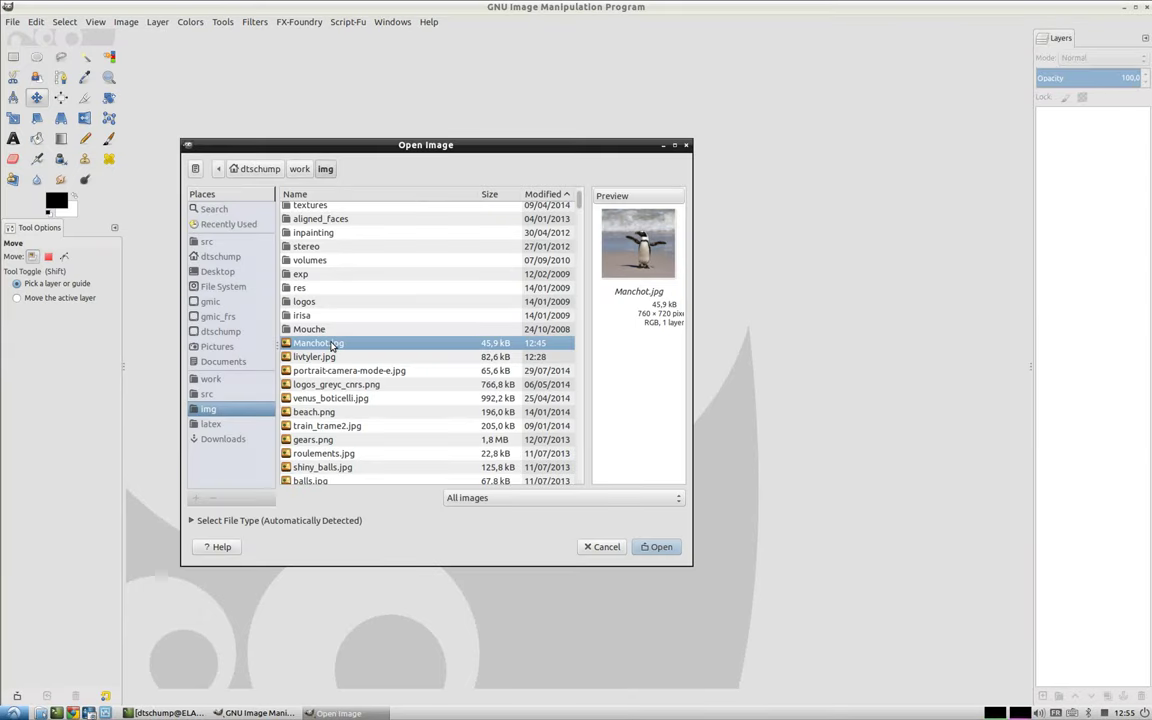
double_click(332, 344)
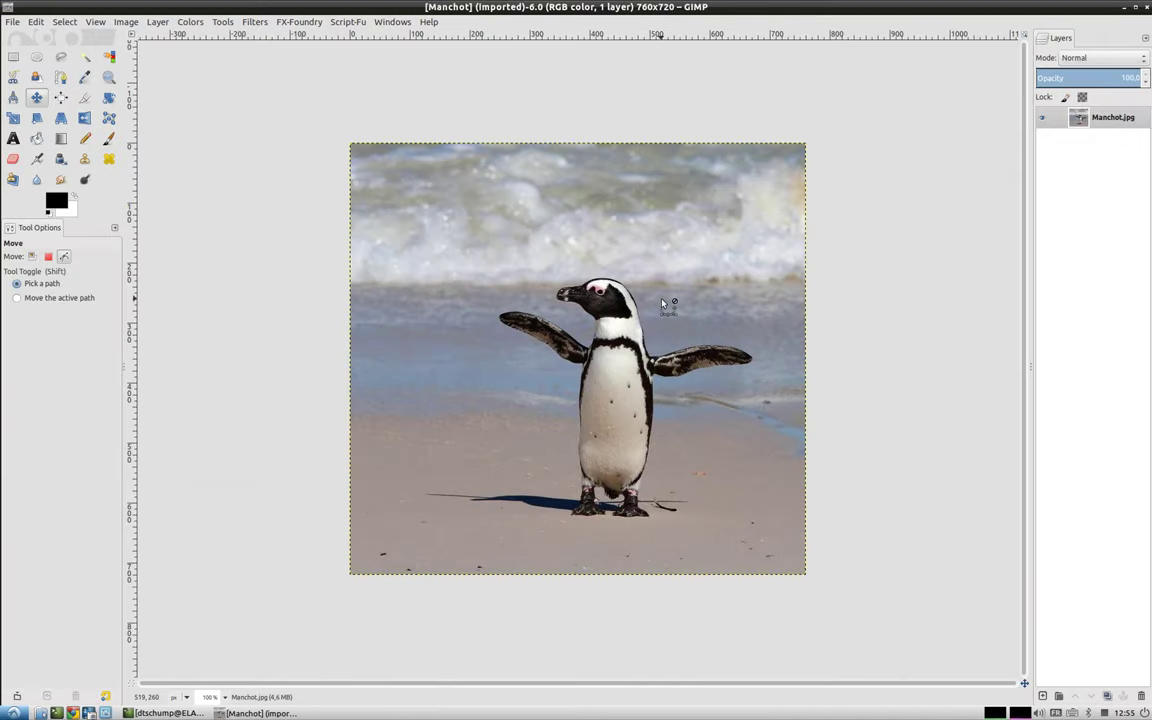
scroll(662, 303, "up", 1)
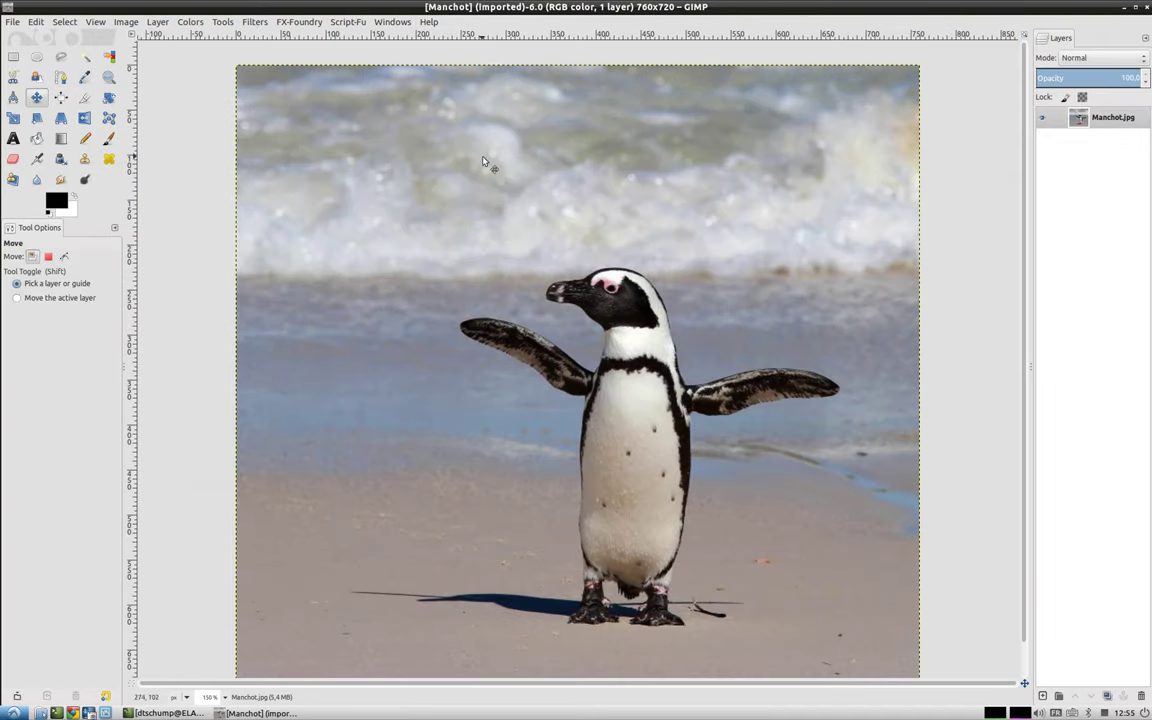
- Reset all filters to their default values
left_click(254, 21)
left_click(281, 79)
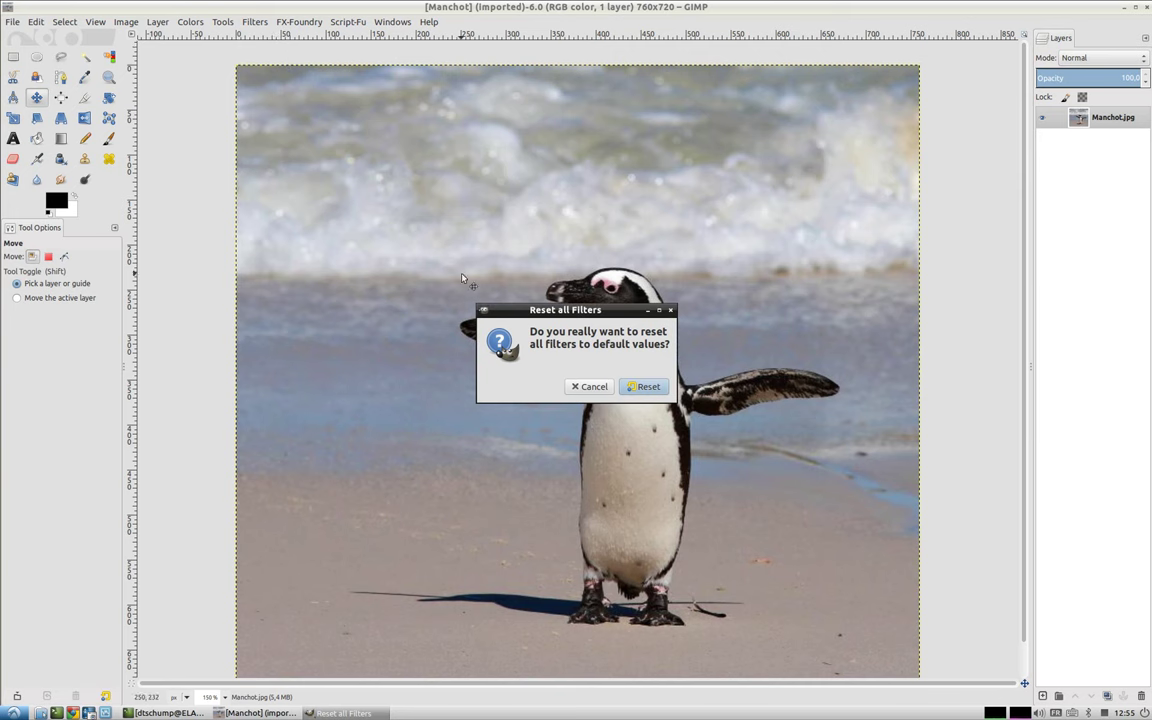
left_click(645, 386)
- Launch G'MIC and set its filter preview size to Normal
left_click(250, 21)
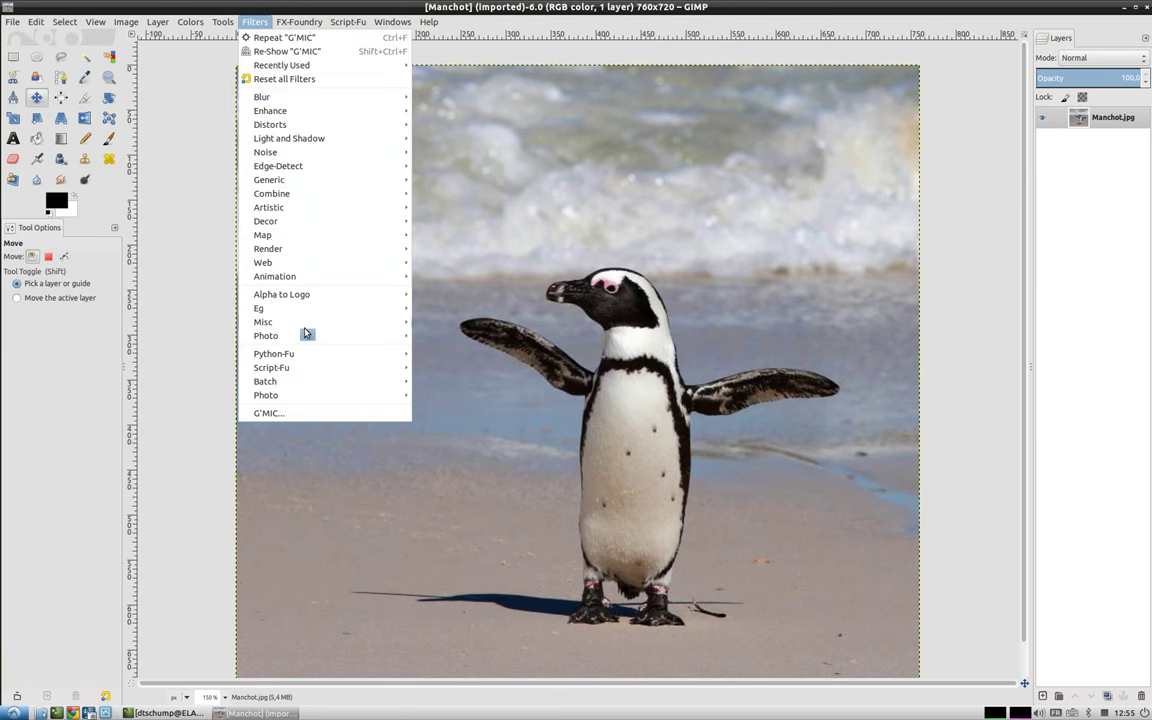
left_click(309, 411)
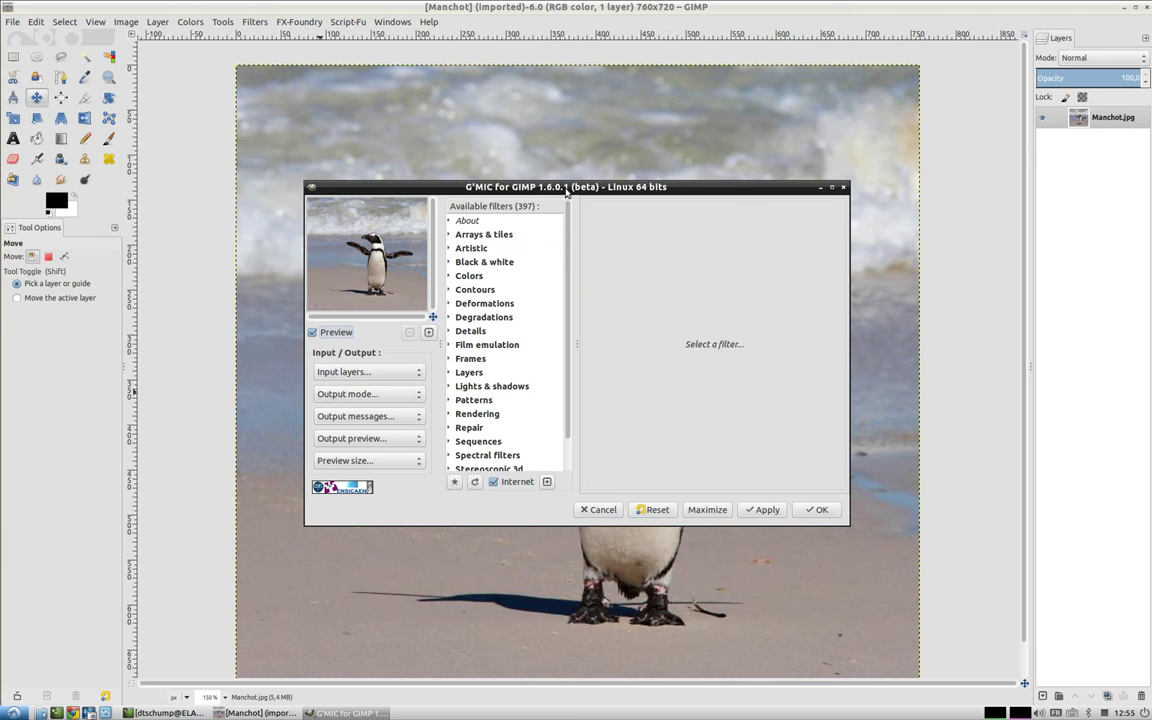
scroll(530, 402, "down", 1)
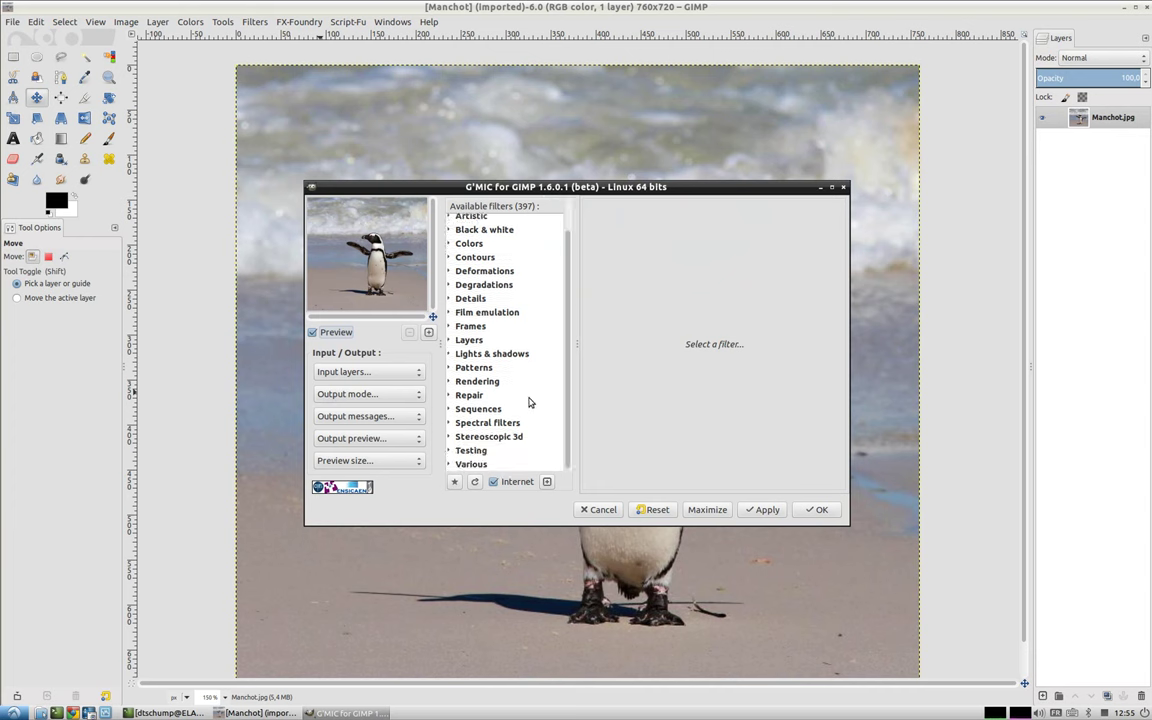
left_click(393, 460)
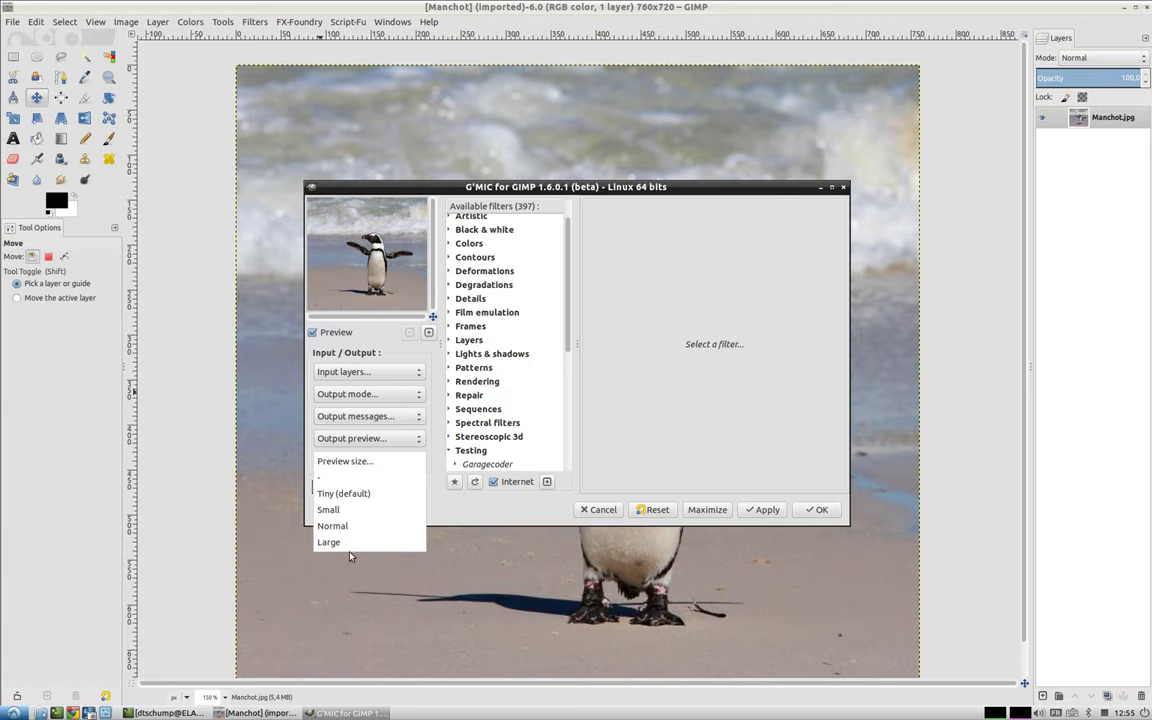
left_click(340, 527)
left_click_drag(518, 190, 390, 118)
scroll(478, 432, "down", 3)
- Run Ronounours > Extract foreground with Output mode set to New layer(s)
left_click(472, 475)
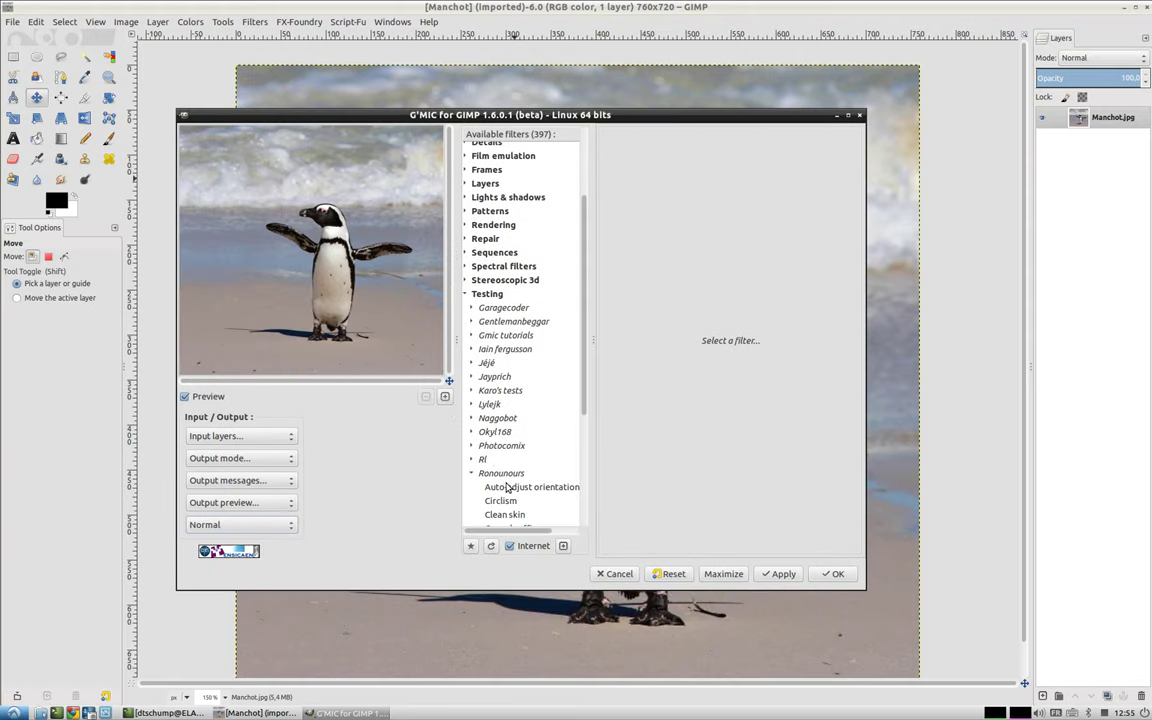
scroll(520, 400, "down", 5)
left_click(510, 352)
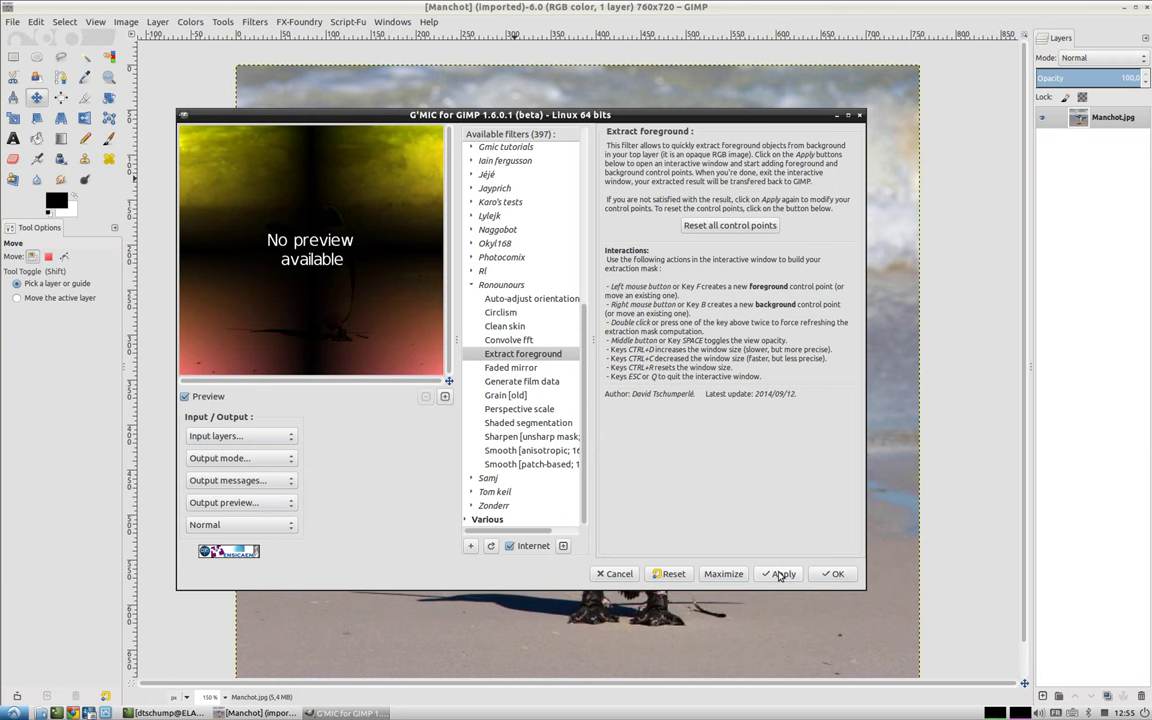
left_click(240, 458)
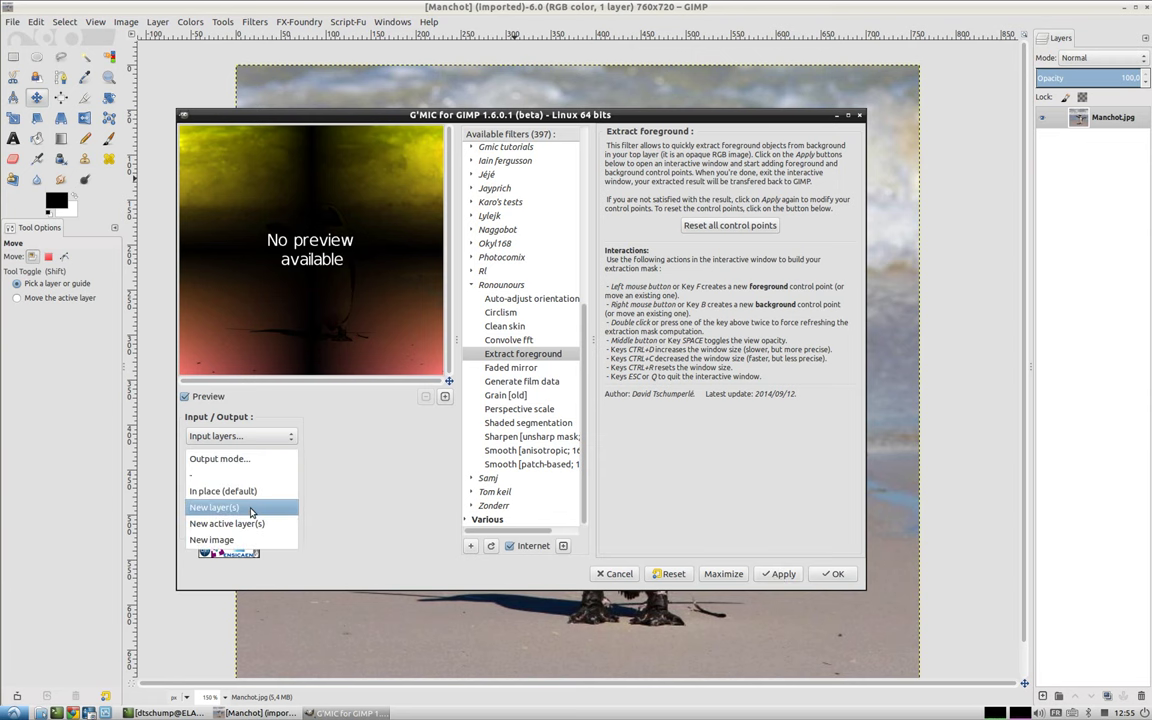
left_click(251, 509)
left_click(776, 575)
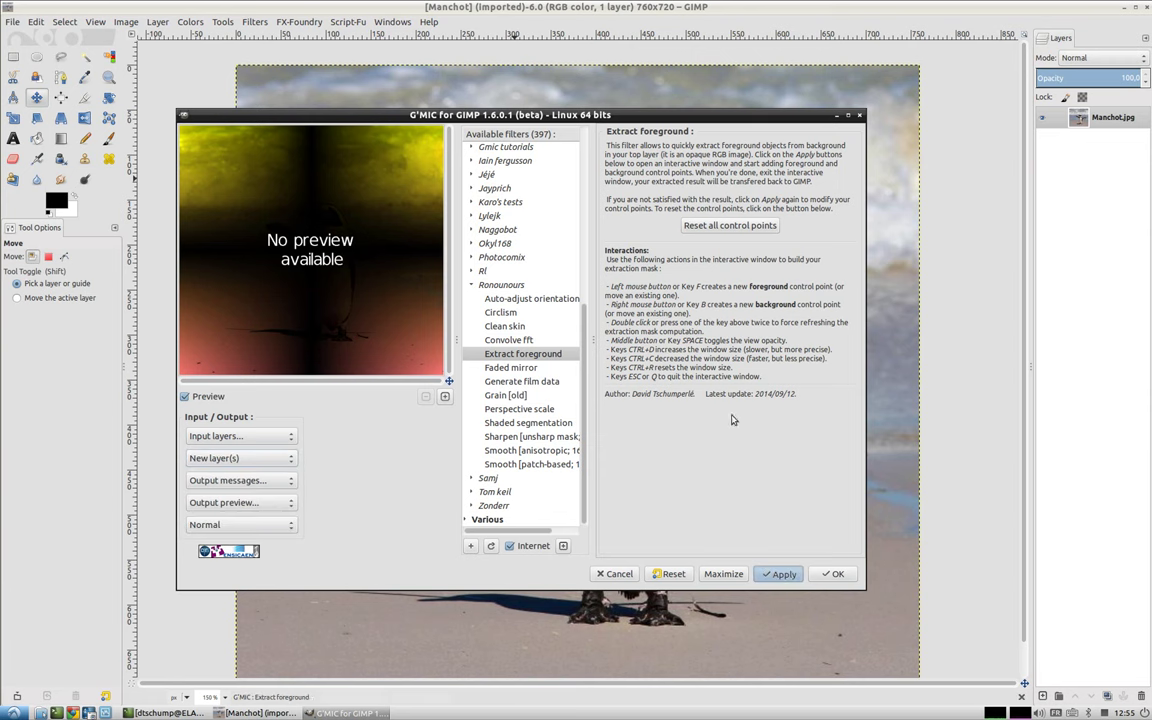
left_click_drag(853, 336, 396, 152)
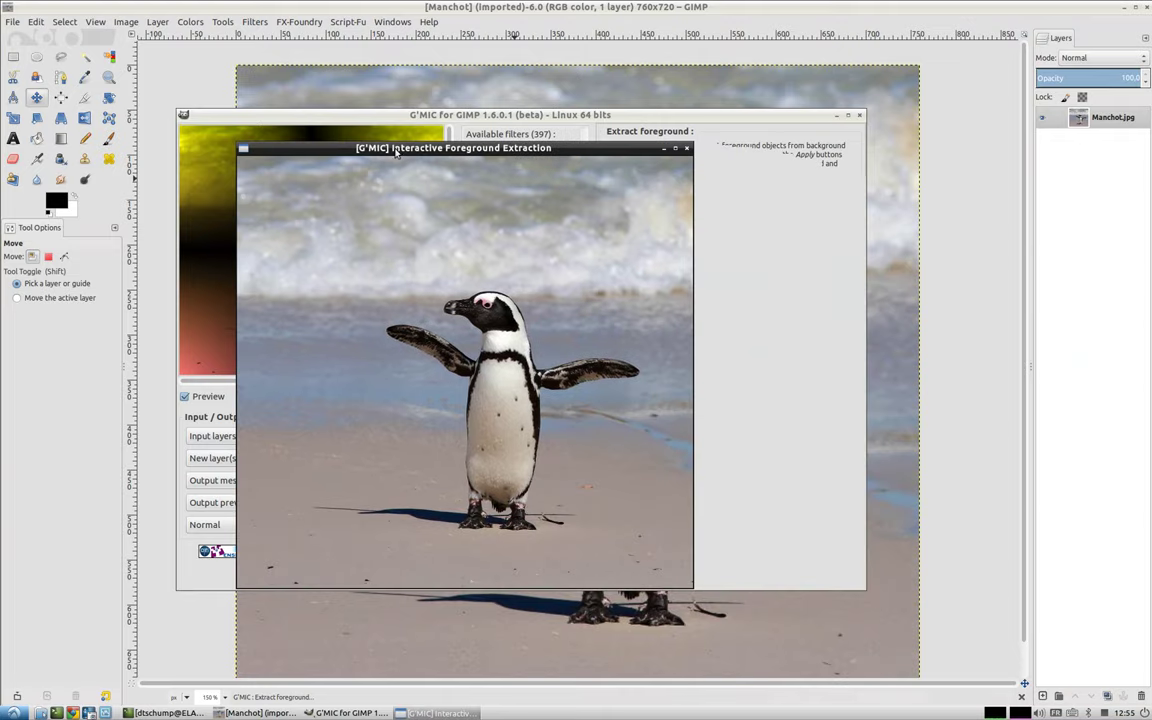
- Add green foreground points on the penguin's head, belly and wings
left_click(498, 310)
left_click(517, 366)
left_click(514, 398)
left_click(513, 426)
left_click(496, 463)
left_click(508, 474)
left_click(418, 336)
left_click(446, 349)
left_click(556, 378)
left_click(578, 375)
- Add red background points on the sea and sand, then preview the cut-out
right_click(467, 243)
right_click(406, 251)
right_click(503, 577)
right_click(637, 432)
key("space")
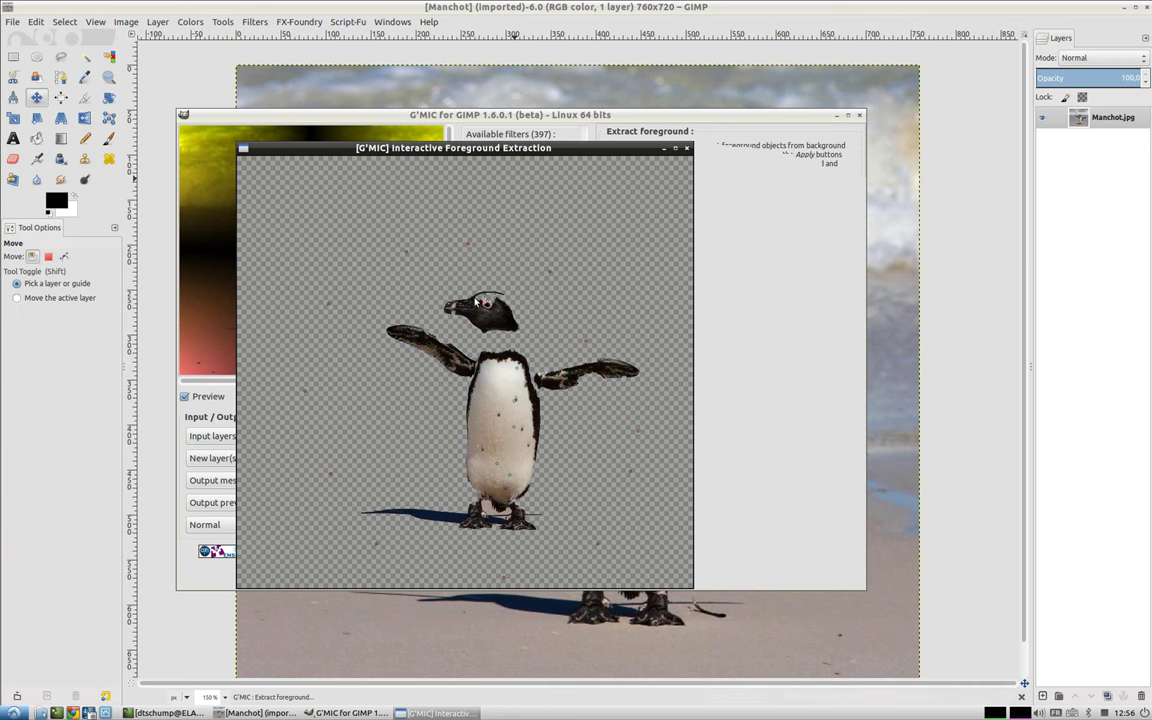
- Refine by adding the penguin's white neck as foreground and the area beside it as background
left_click(519, 353)
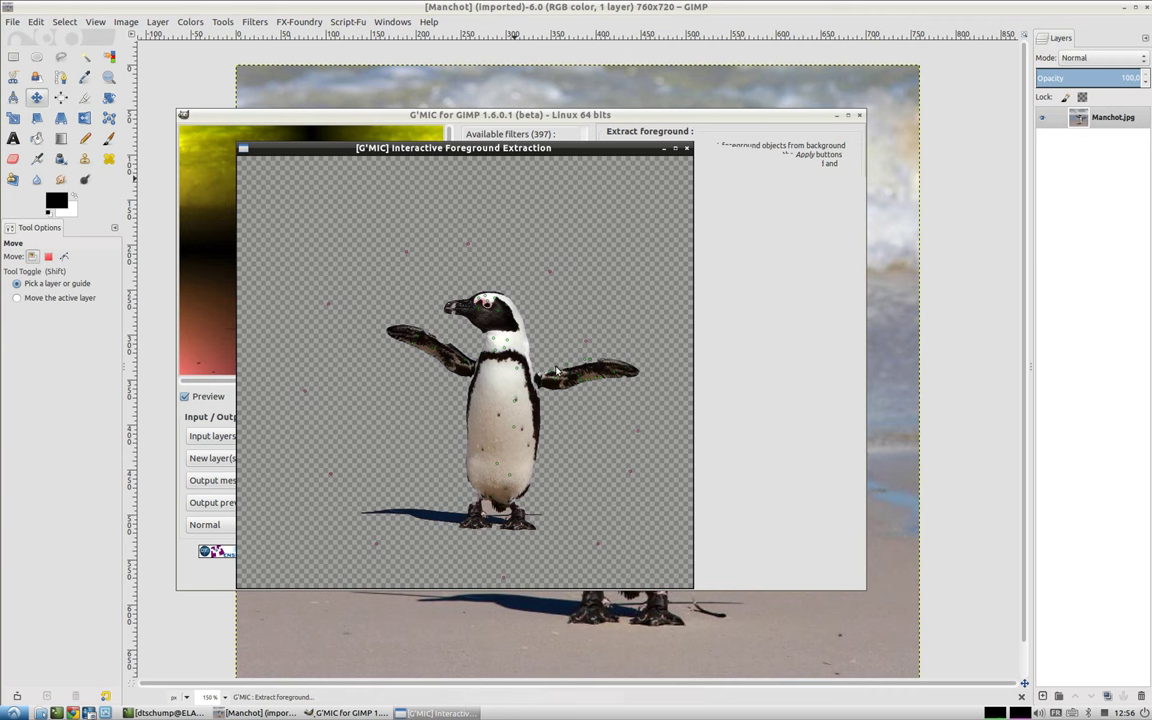
key("space")
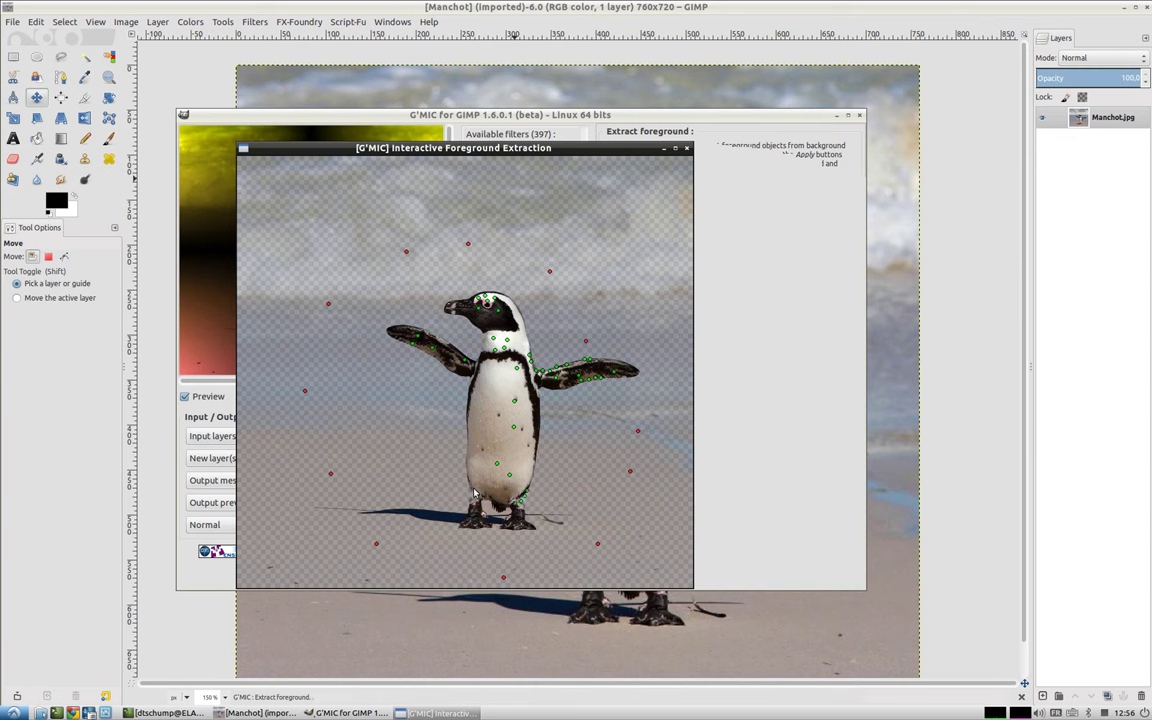
right_click(454, 461)
key("space")
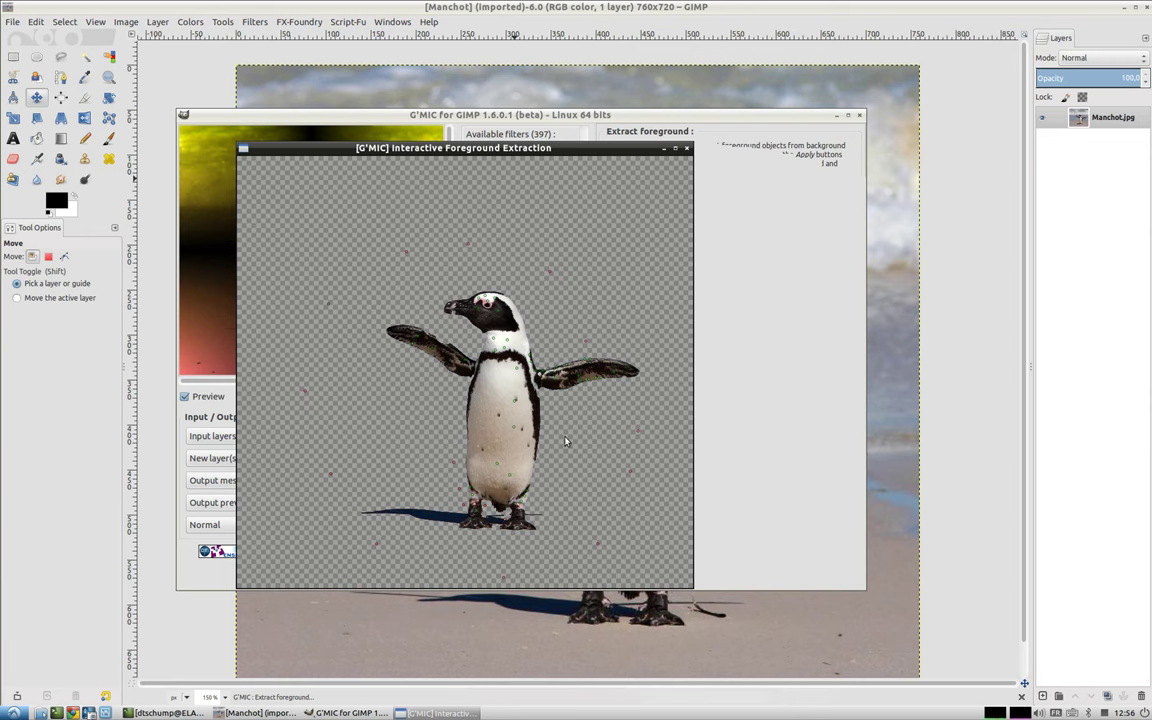
- Compare the marked photo with the cut-out preview, then finish extraction into a new layer
key("space")
key("space")
key("space")
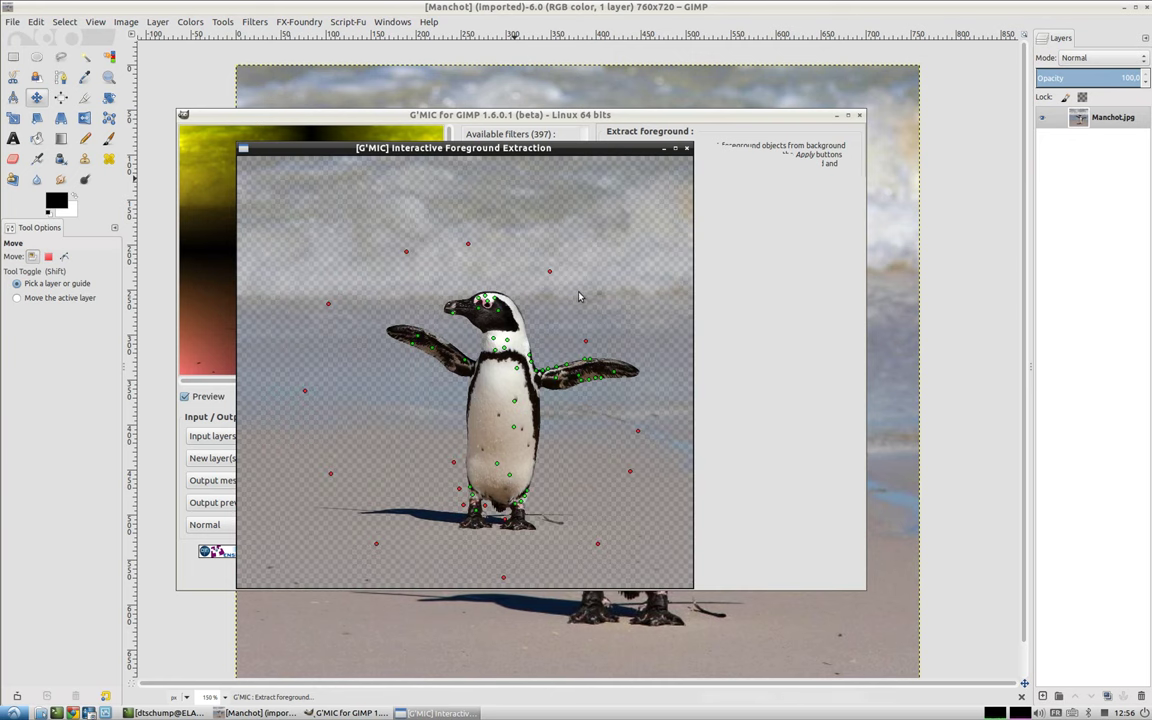
key("space")
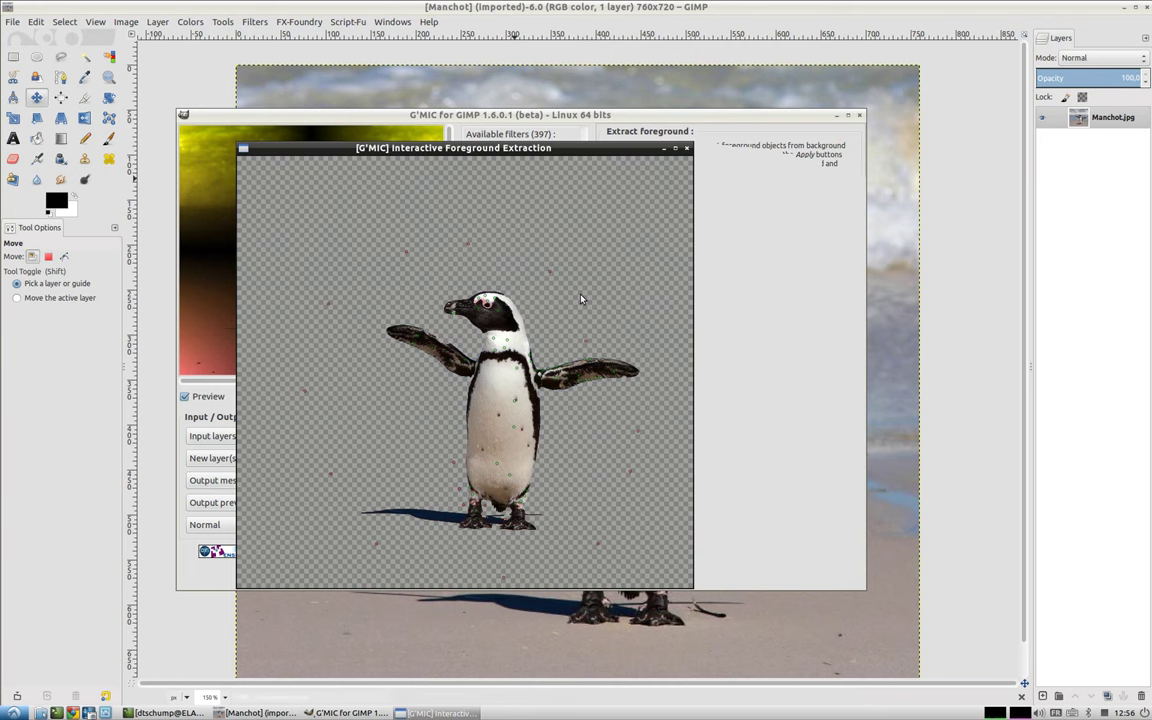
key("space")
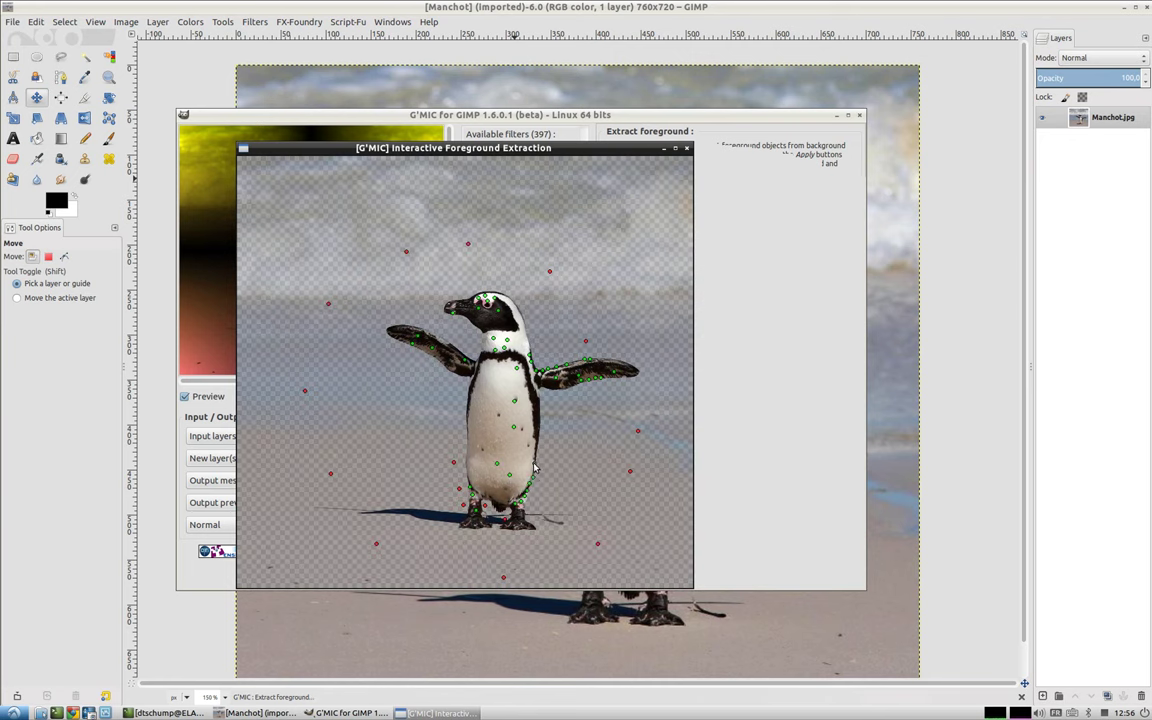
key("space")
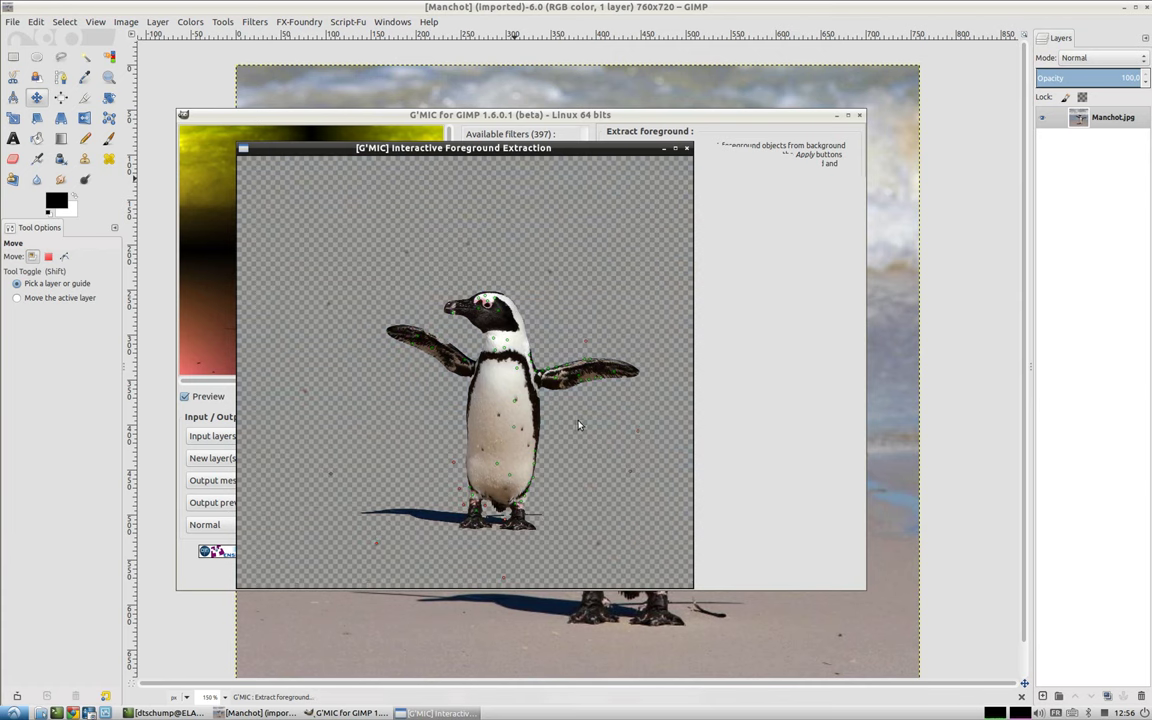
key("space")
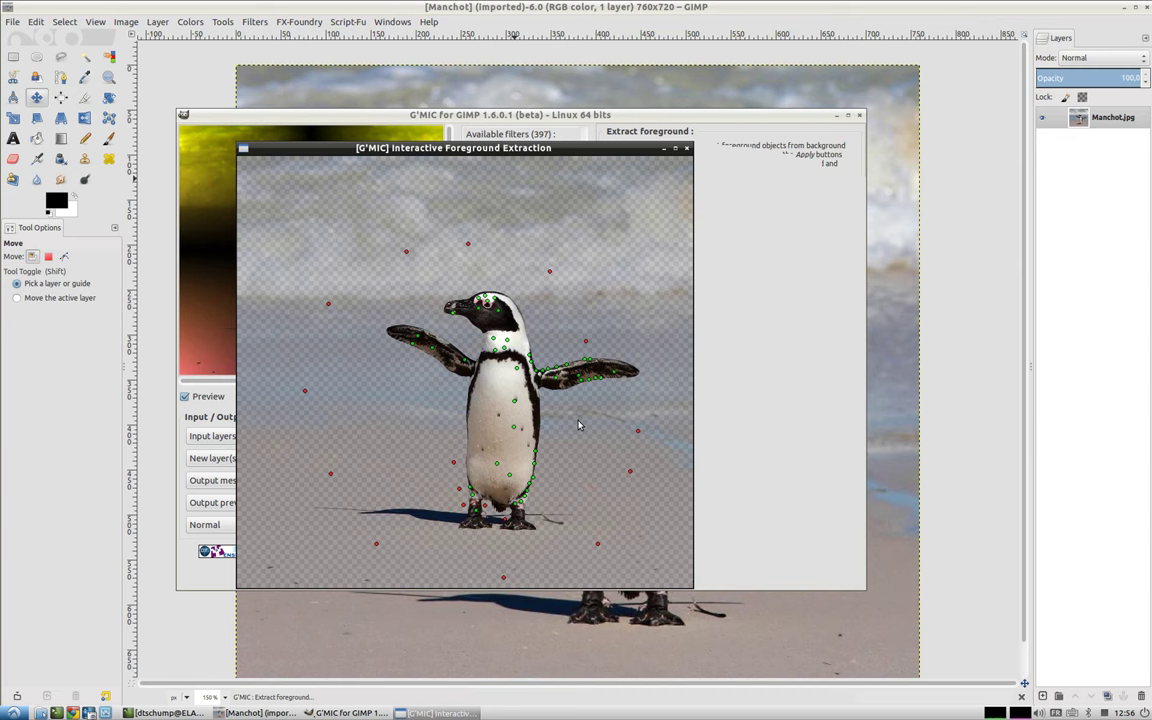
key("space")
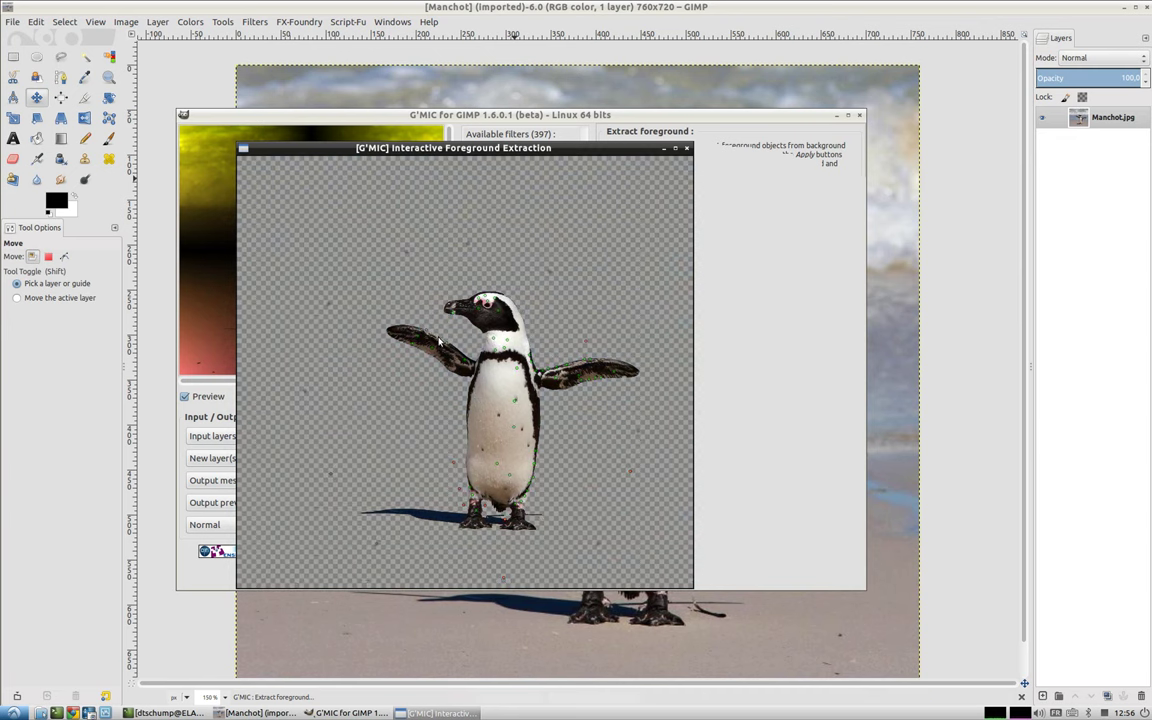
key("space")
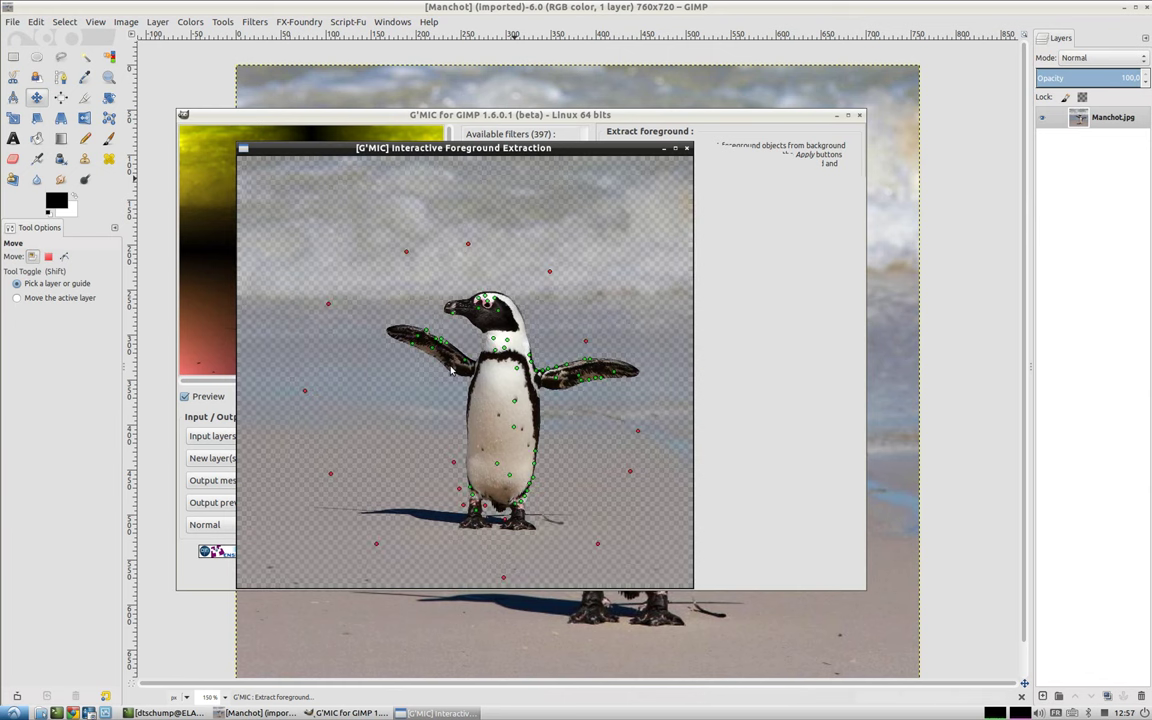
key("space")
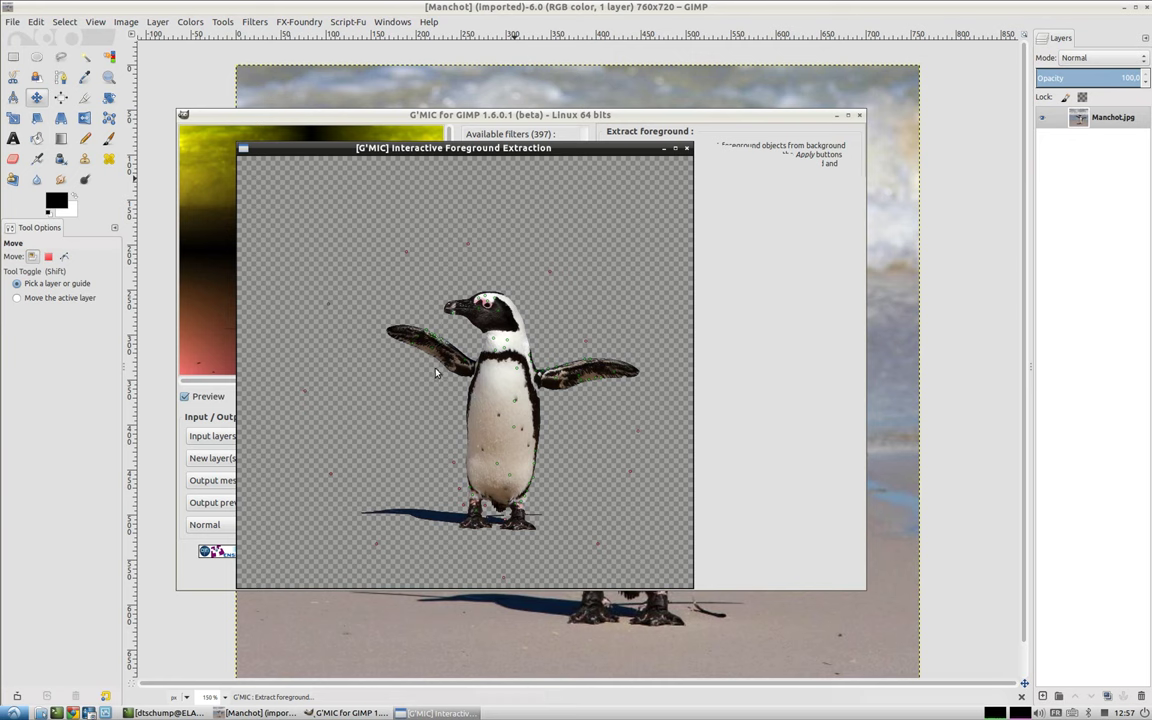
key("space")
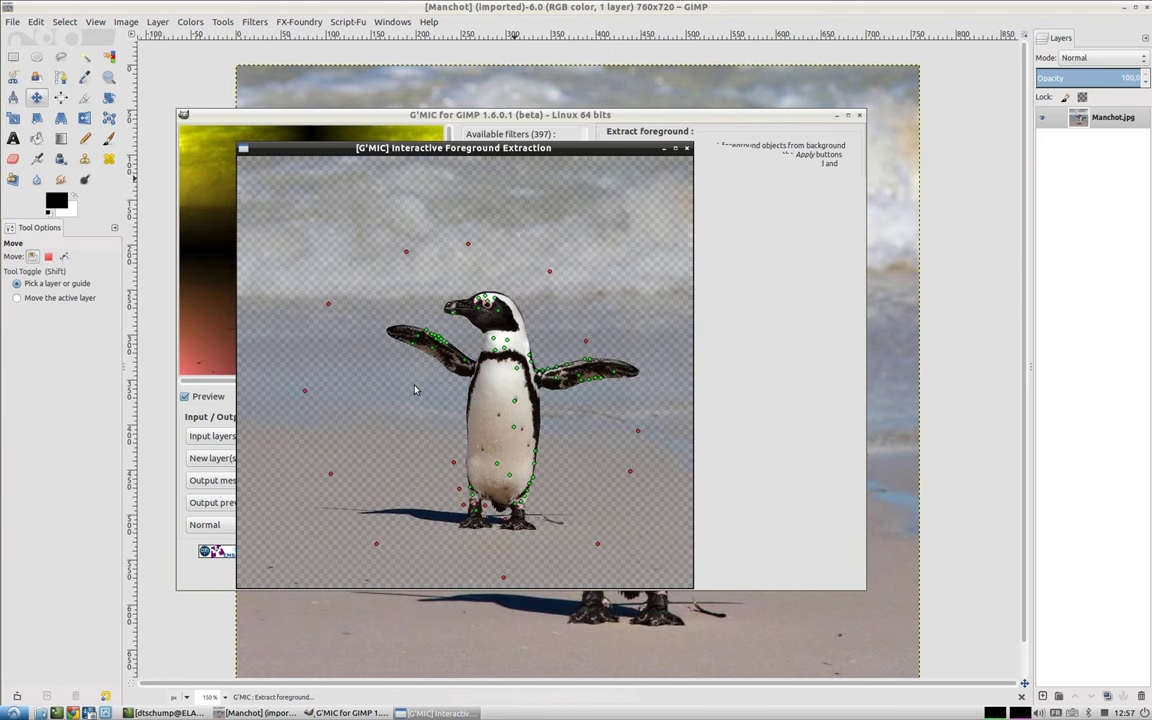
key("space")
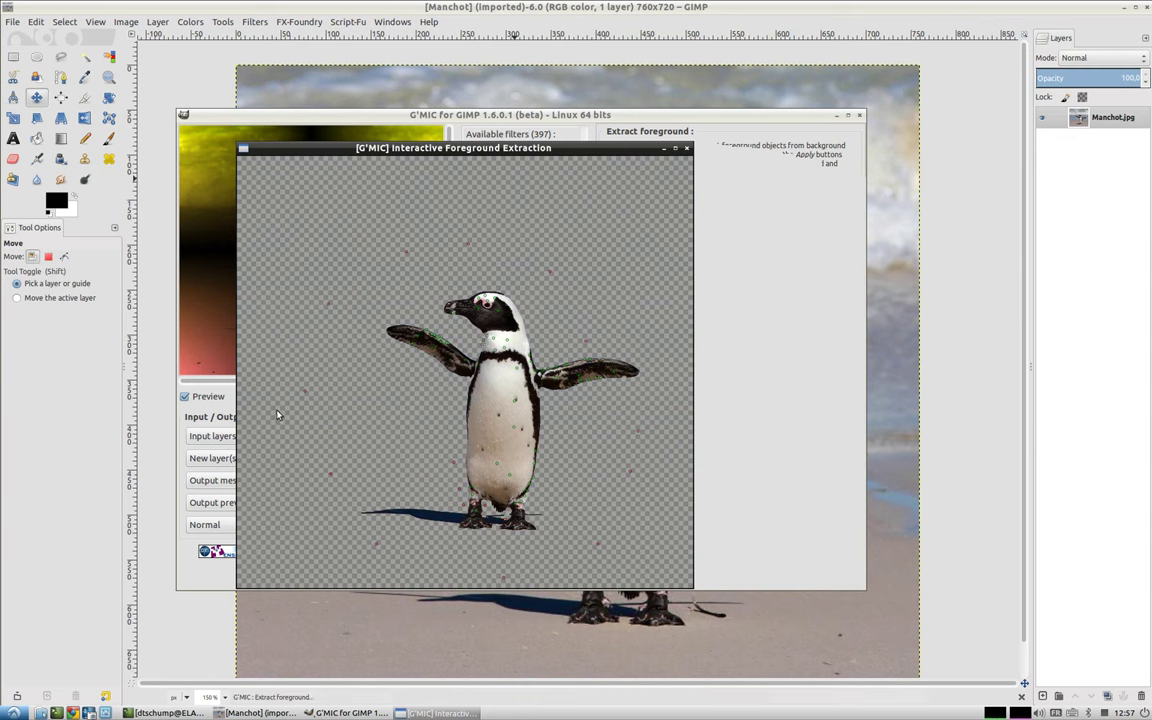
key("space")
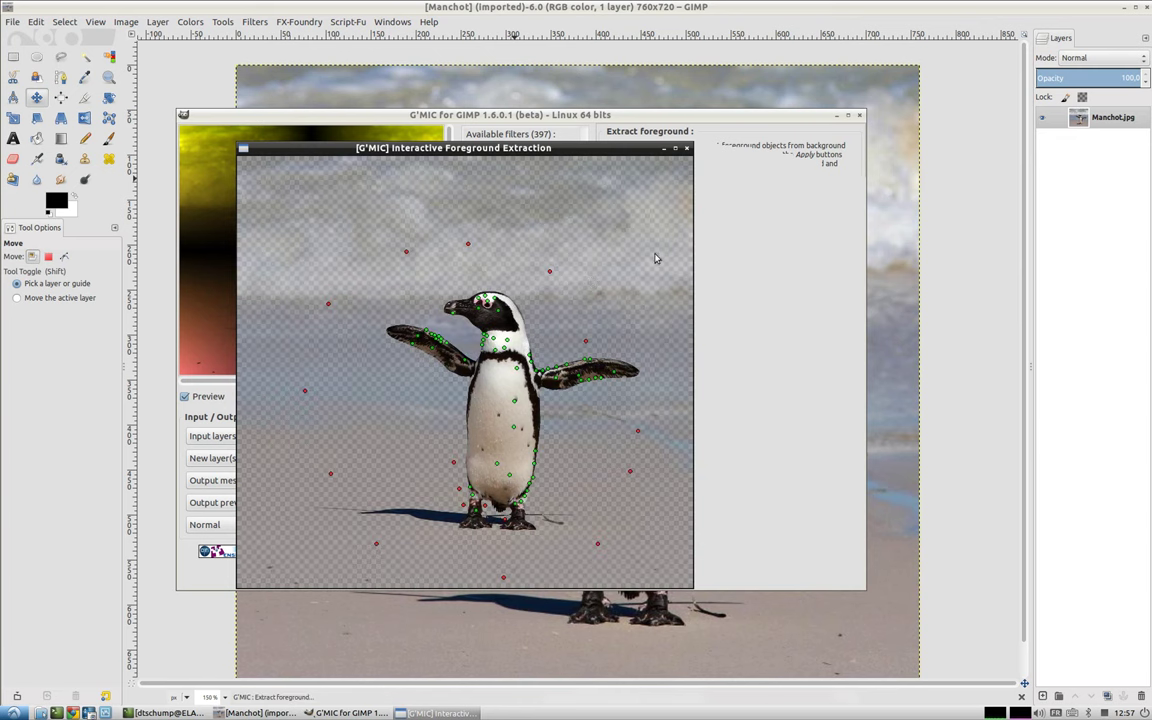
key("space")
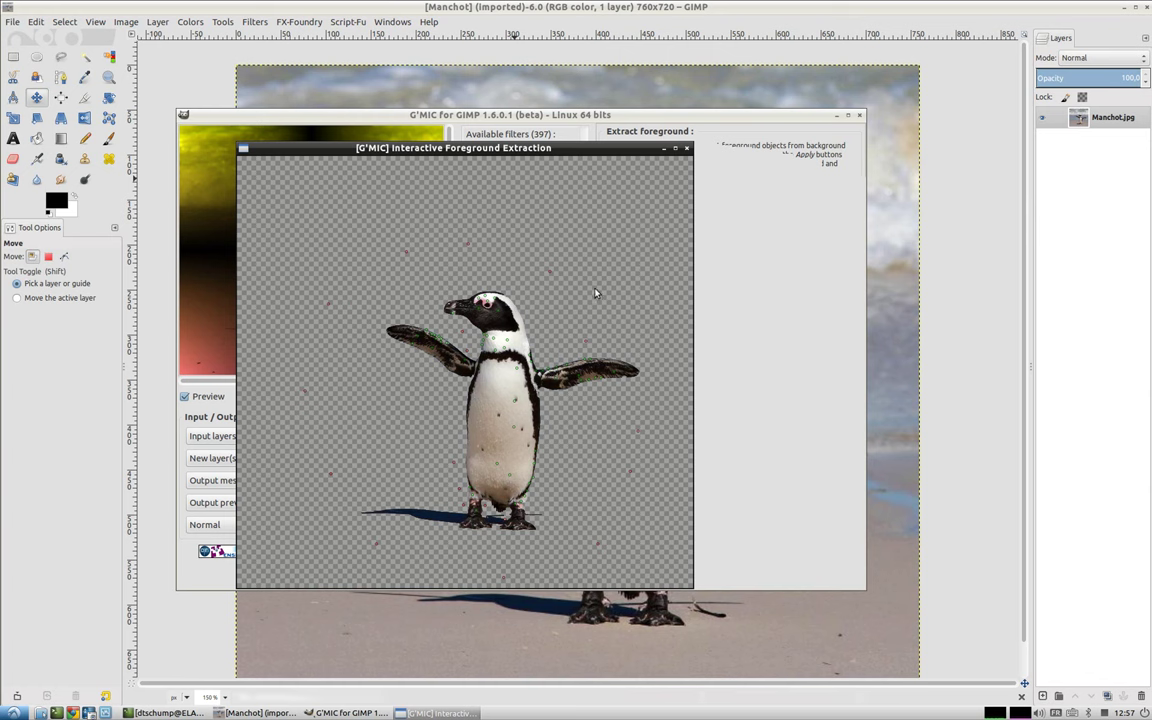
key("Return")
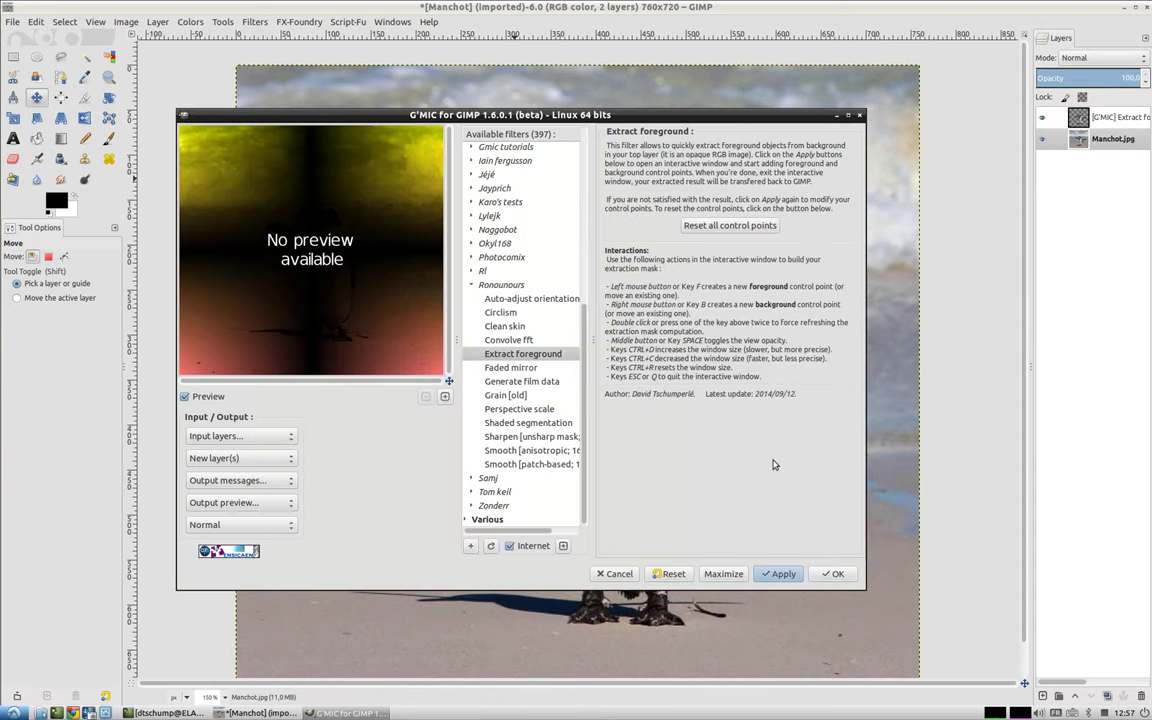
- Close G'MIC, check the cut-out by toggling Manchot.jpg visibility, and select the cut-out layer
left_click(832, 573)
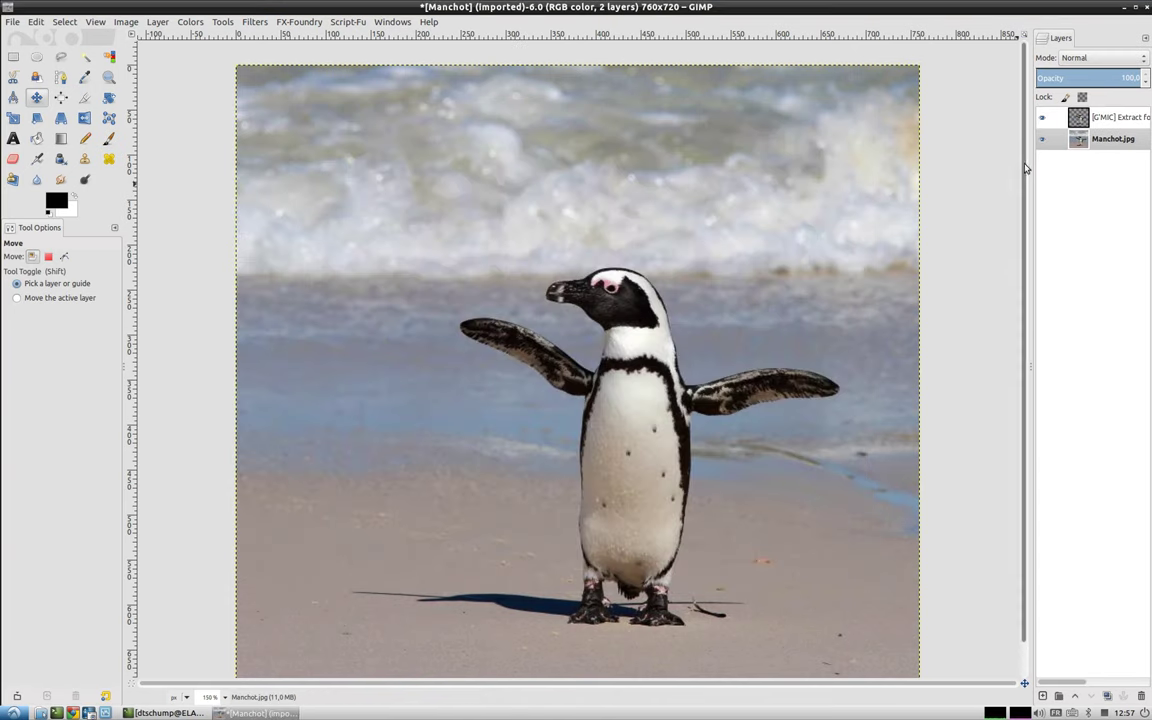
left_click(1042, 139)
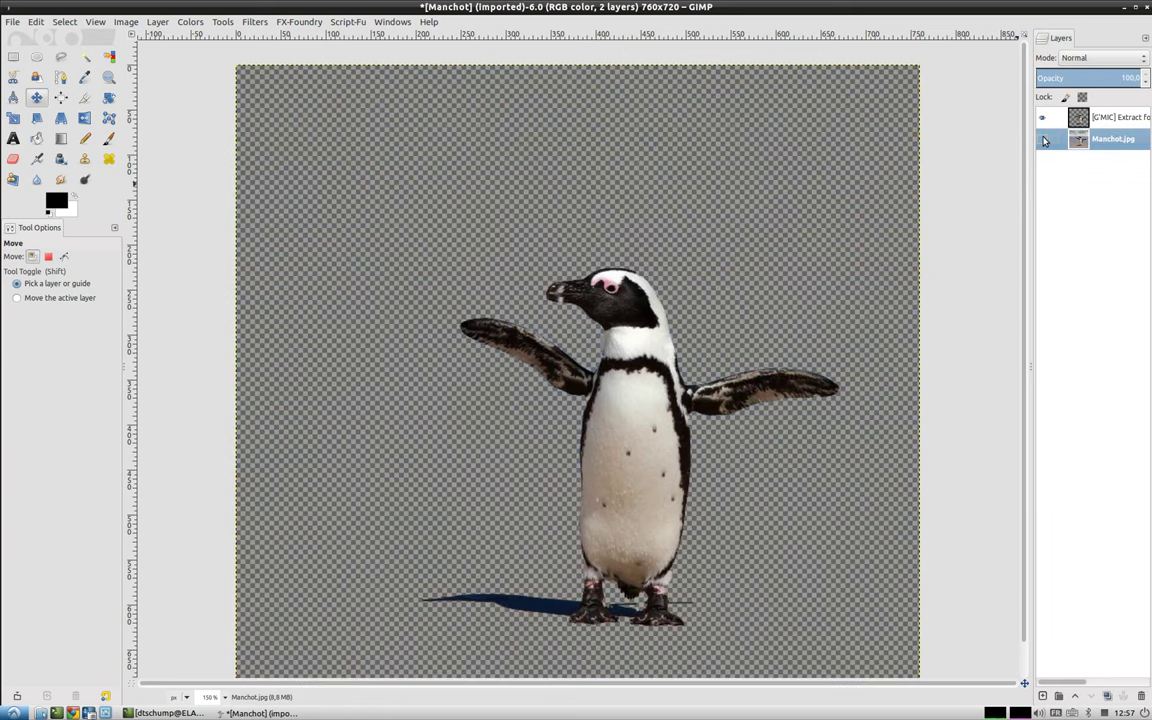
left_click(1042, 139)
left_click(1110, 117)
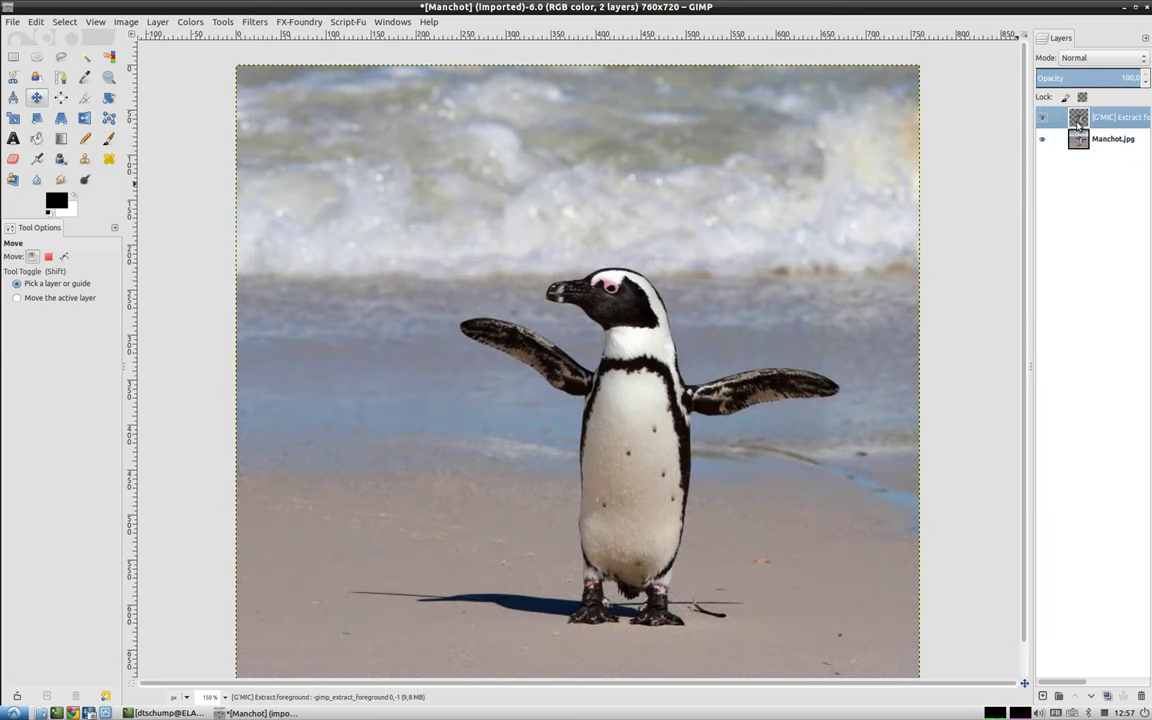
- Flip the cut-out penguin horizontally and move it left of the original
left_click(86, 117)
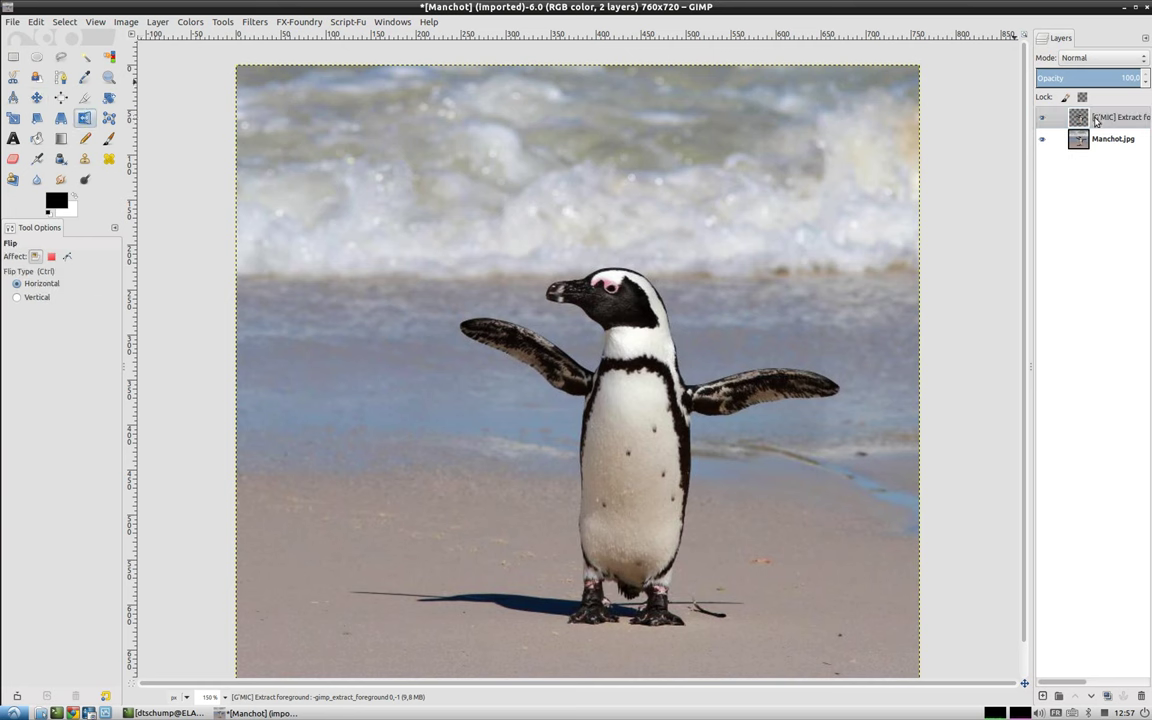
left_click(1043, 119)
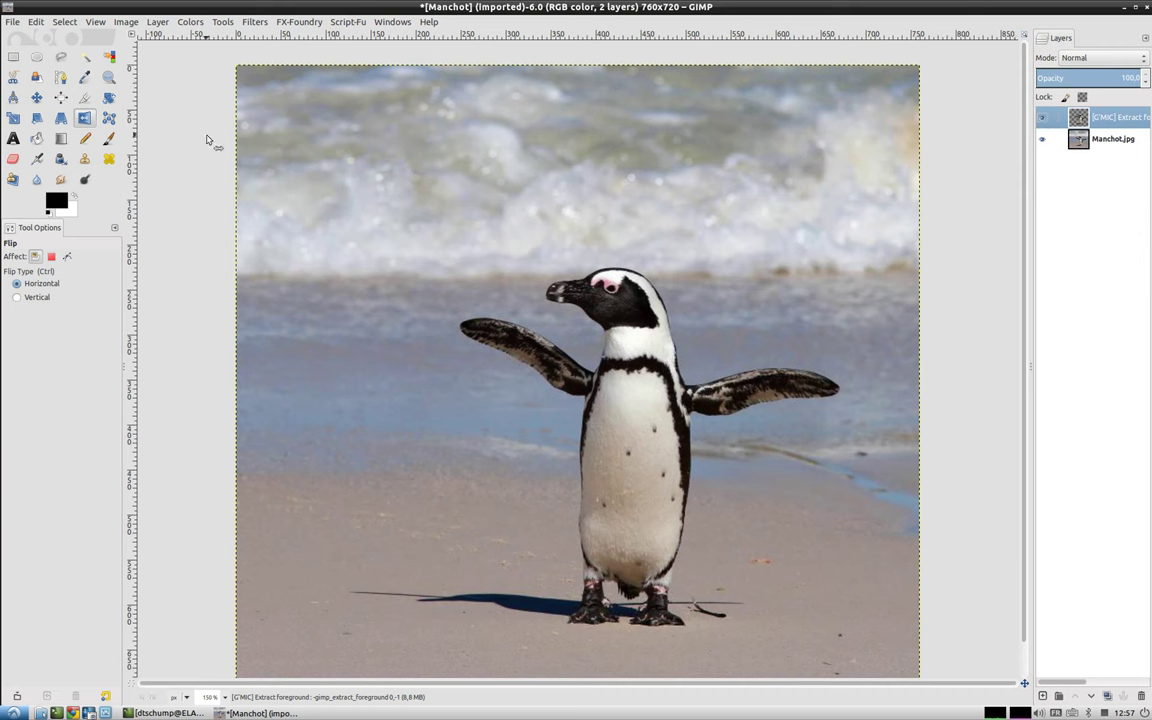
left_click(665, 190)
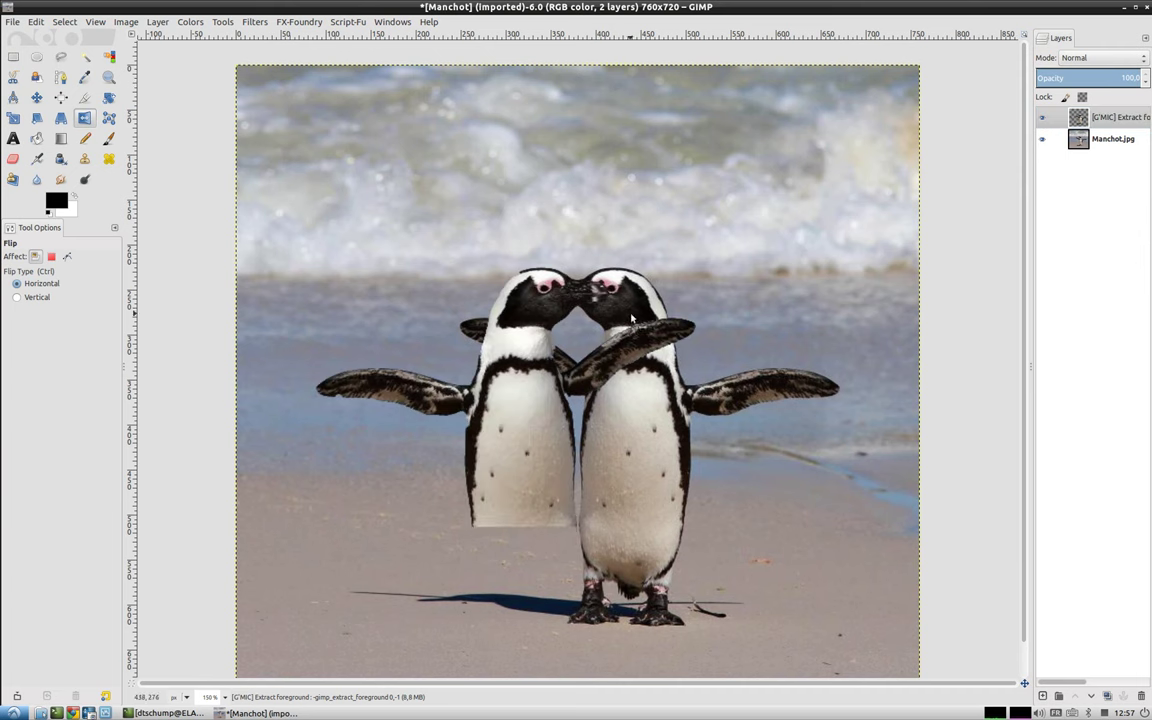
left_click(36, 97)
mouse_move(500, 429)
left_mouse_down()
mouse_move(298, 370)
mouse_move(321, 383)
left_mouse_up()
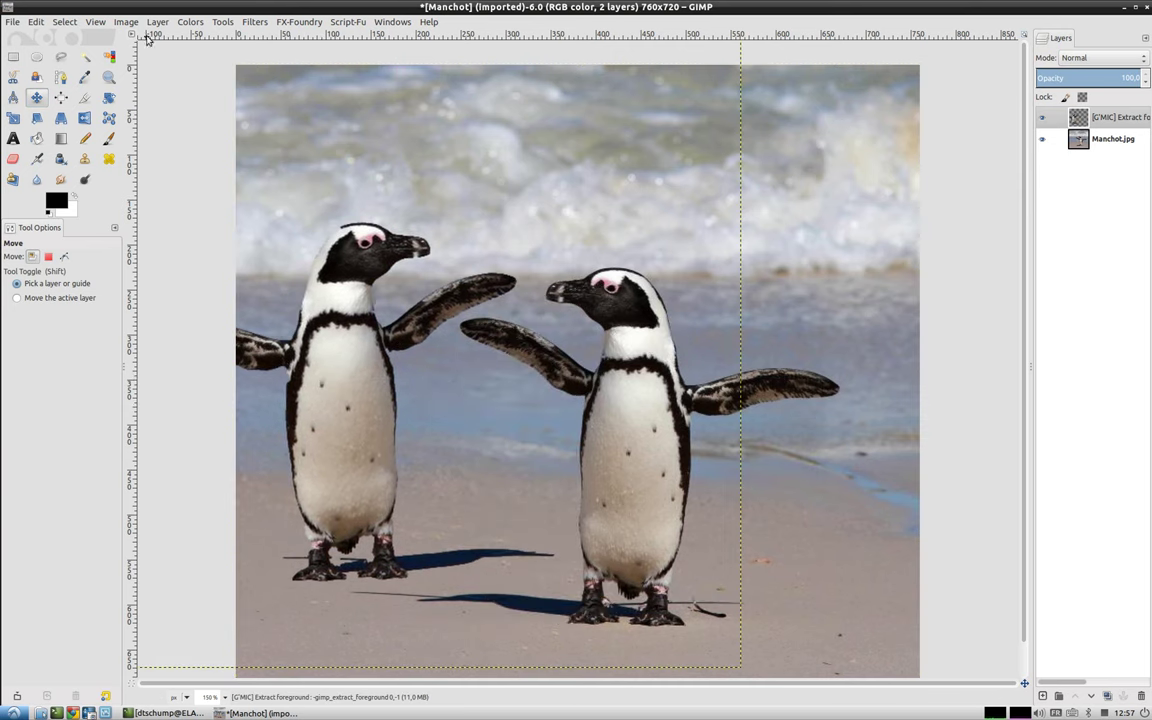
- Scale the mirrored penguin layer down to 741×439 pixels
left_click(13, 119)
left_click_drag(320, 283, 401, 77)
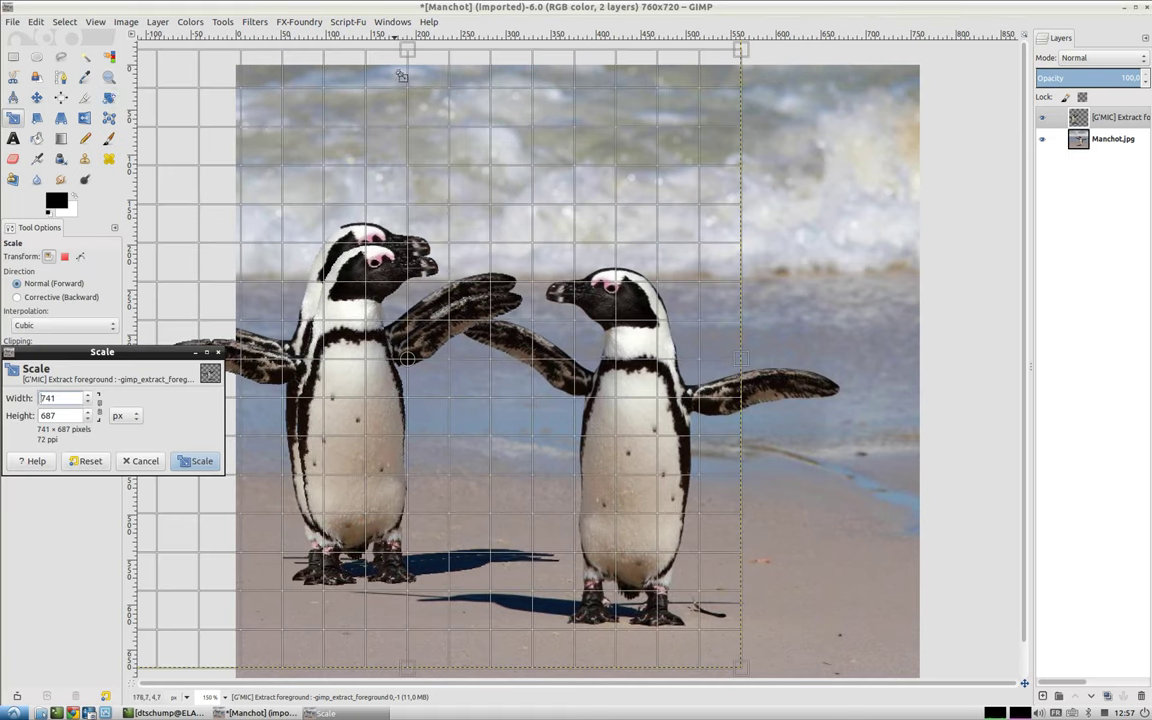
mouse_move(401, 77)
left_mouse_down()
mouse_move(418, 121)
mouse_move(408, 197)
left_mouse_up()
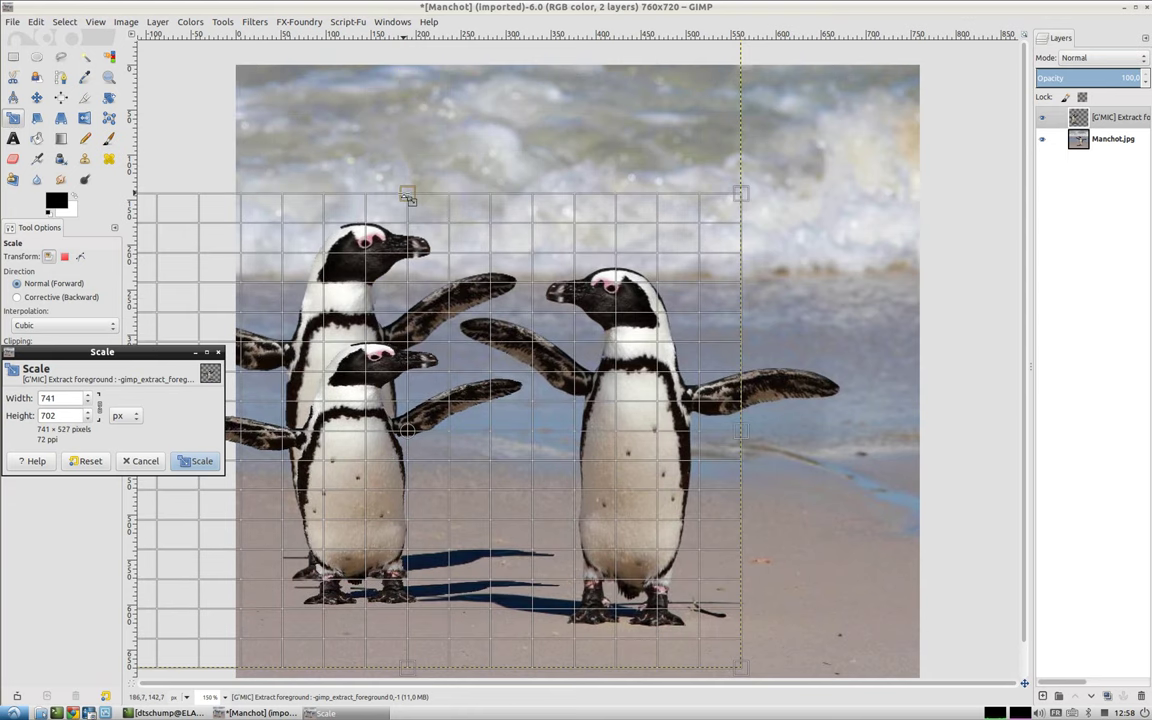
left_click_drag(408, 197, 444, 153)
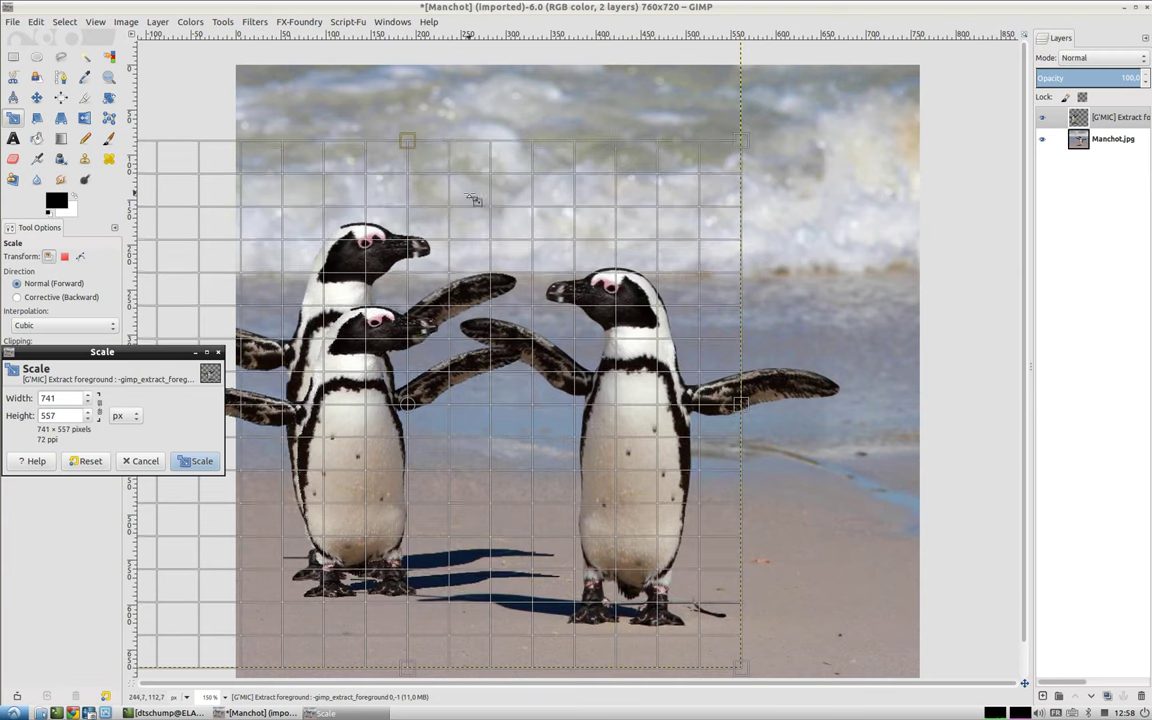
left_click_drag(444, 153, 440, 195)
mouse_move(357, 101)
left_mouse_down()
mouse_move(368, 73)
mouse_move(538, 298)
left_mouse_up()
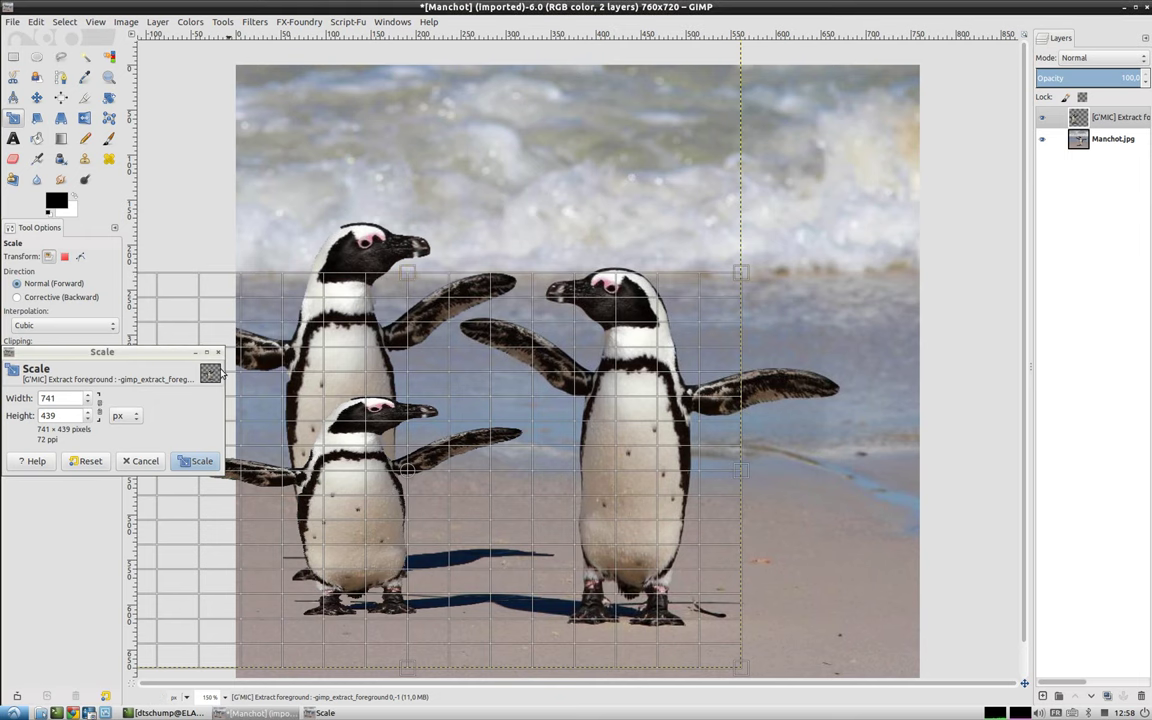
left_click(185, 467)
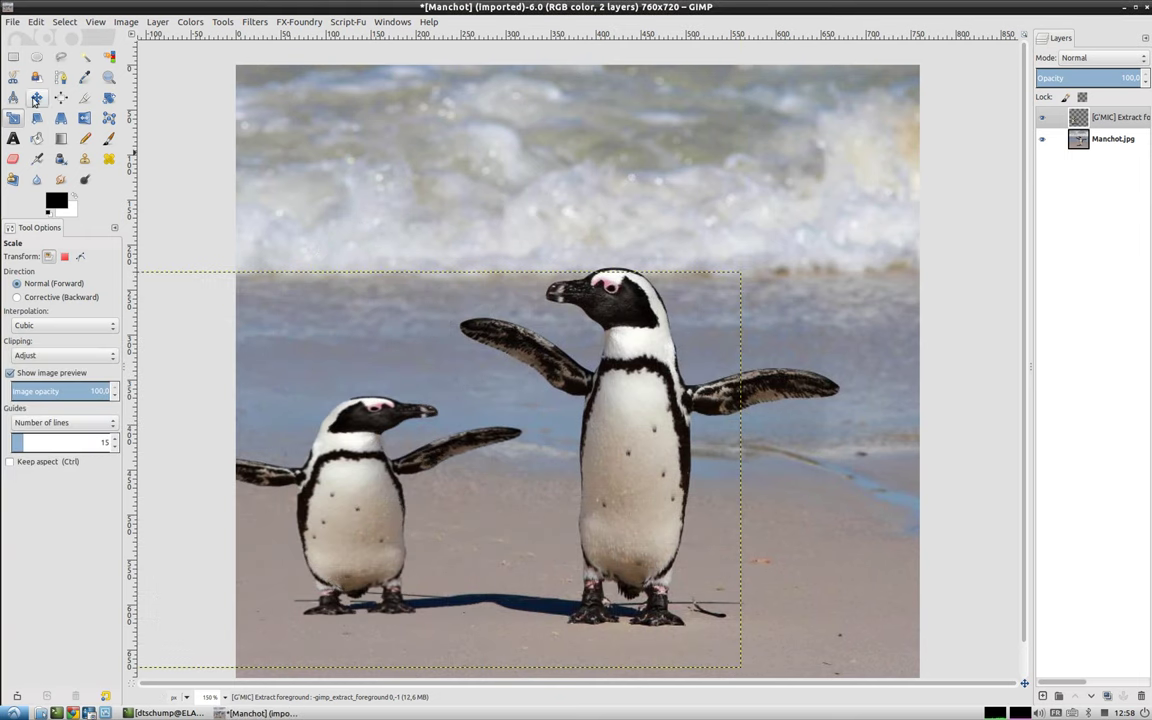
- Nudge the small penguin slightly right and up, then merge the visible layers into one
key("m")
left_click_drag(298, 462, 368, 476)
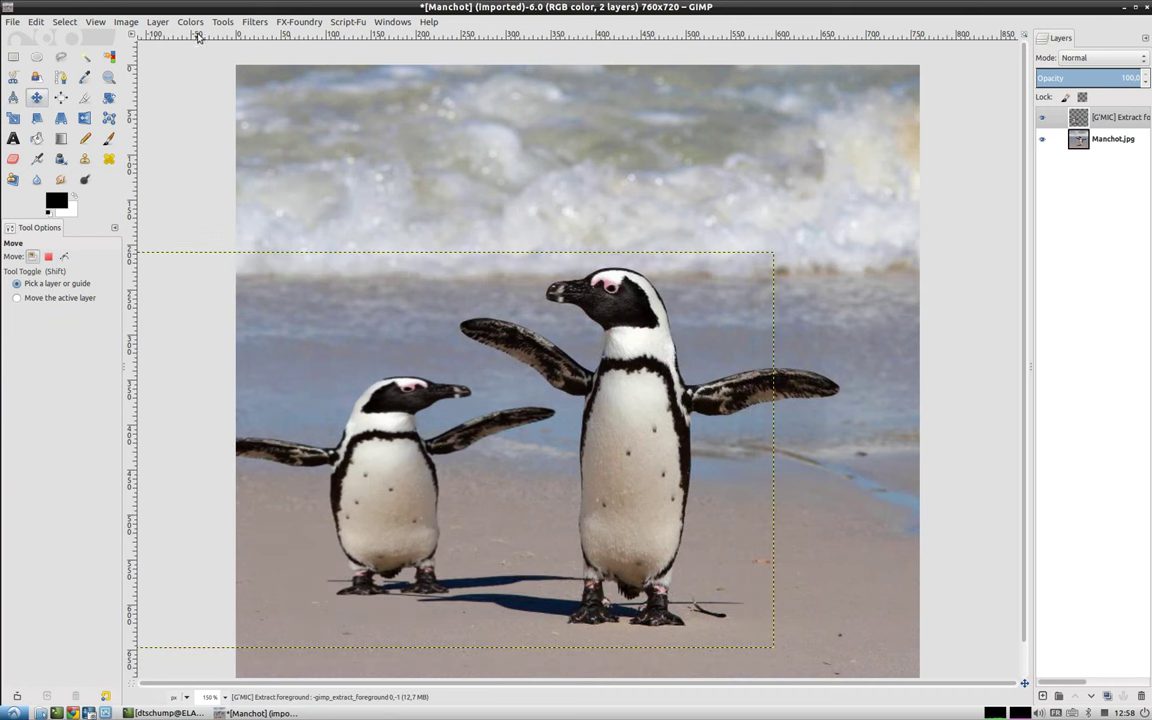
left_click(126, 21)
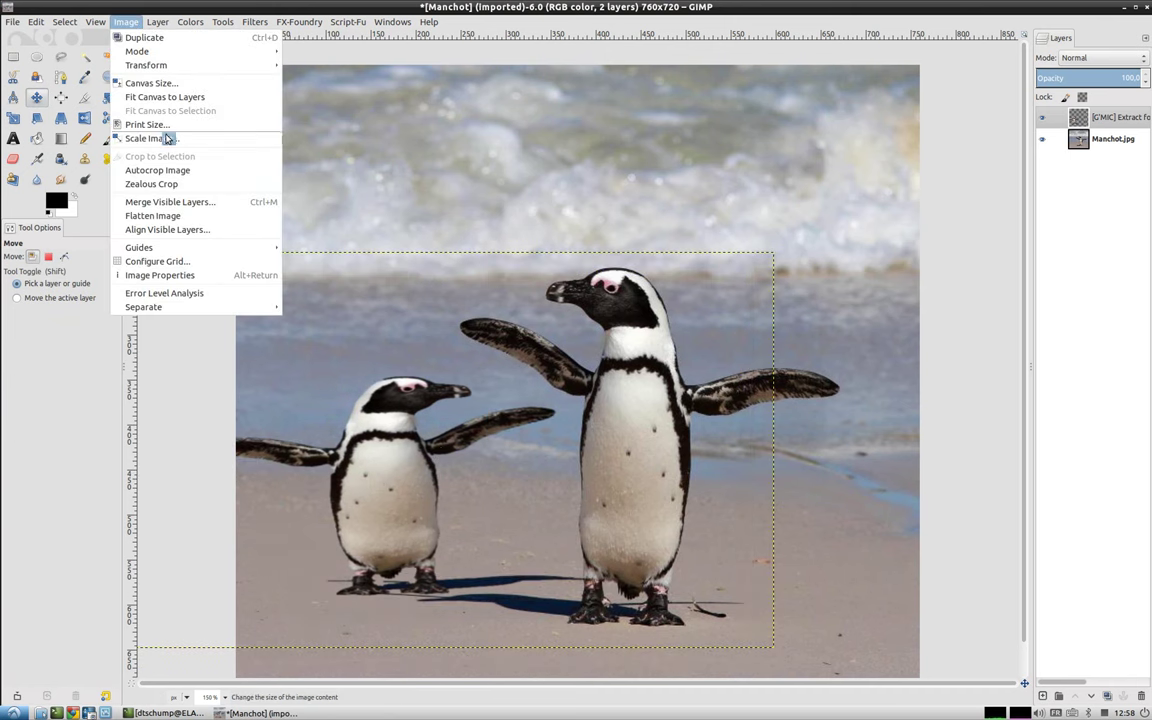
left_click(182, 216)
scroll(576, 265, "down", 2)
scroll(866, 291, "up", 1)
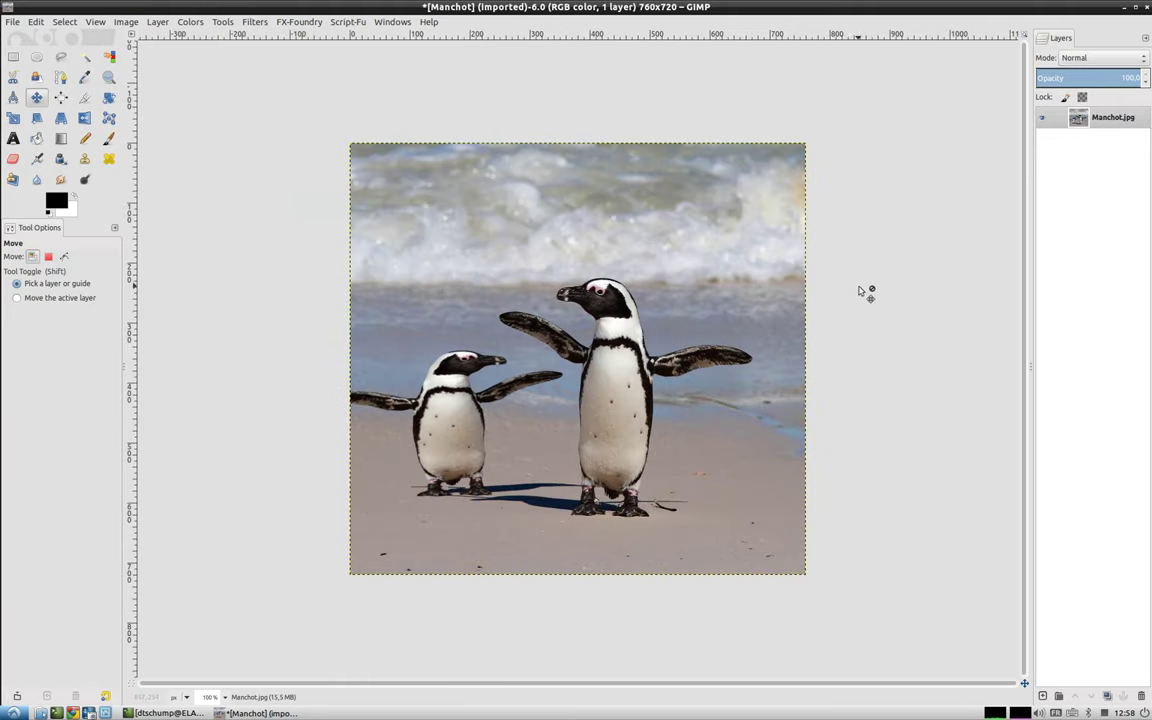